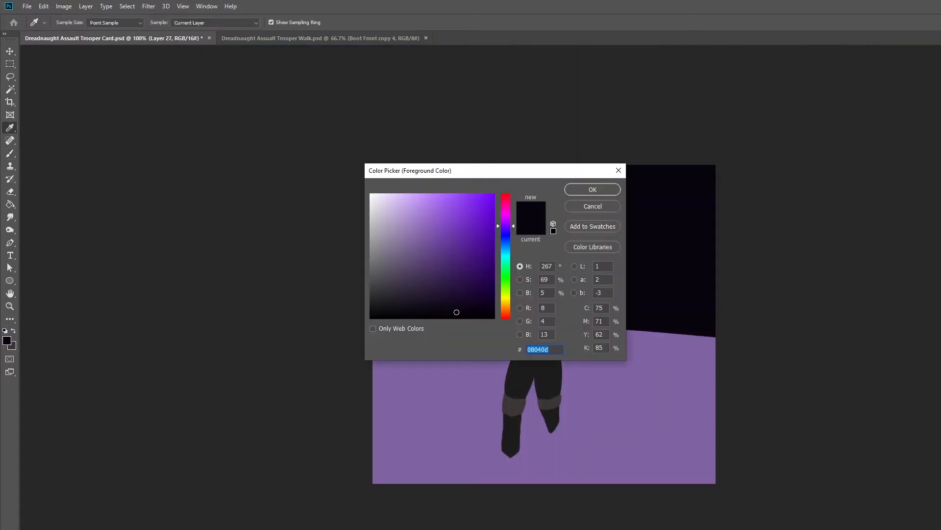
Pick a very dark purple foreground colour and choose a round brush preset with airbrush build-up toggled.
left_click(506, 214)
left_click_drag(456, 312, 468, 308)
key("Return")
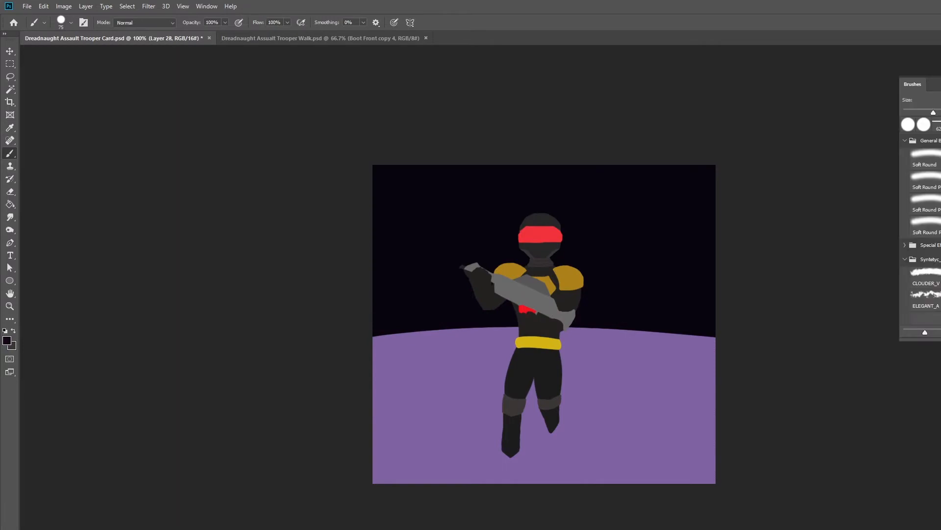
scroll(922, 226, "down", 3)
left_click(908, 123)
left_click(301, 22)
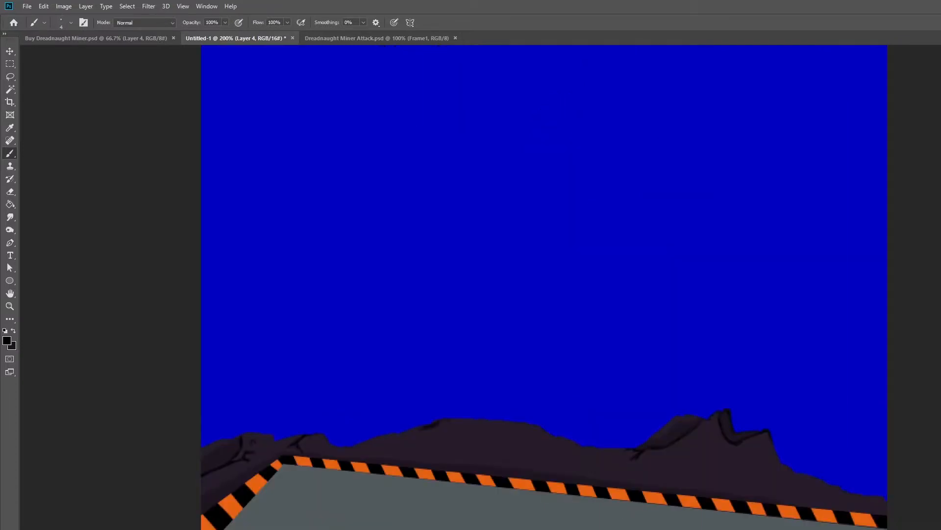
Add dark strokes to the mountain ridge and paint two white lights on the helmet's black earpiece.
left_click_drag(513, 427, 548, 433)
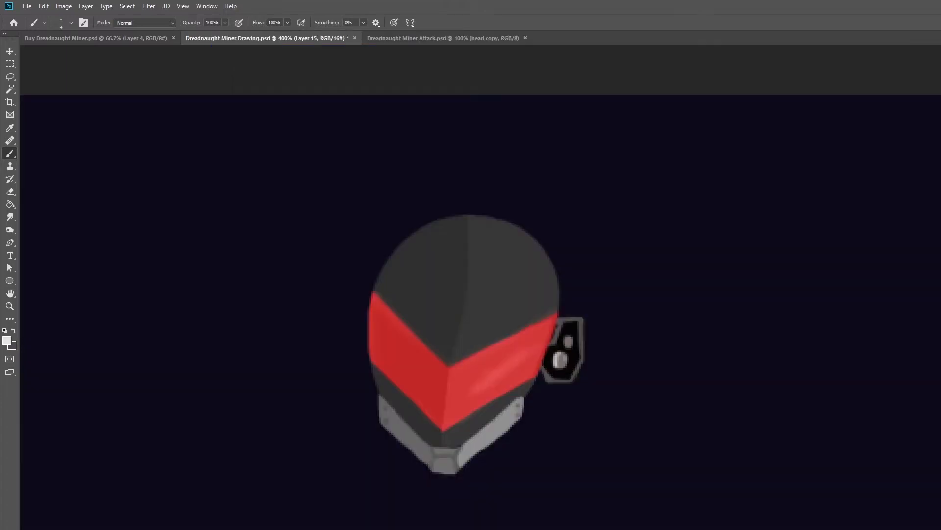
left_click(567, 341)
left_click(568, 341)
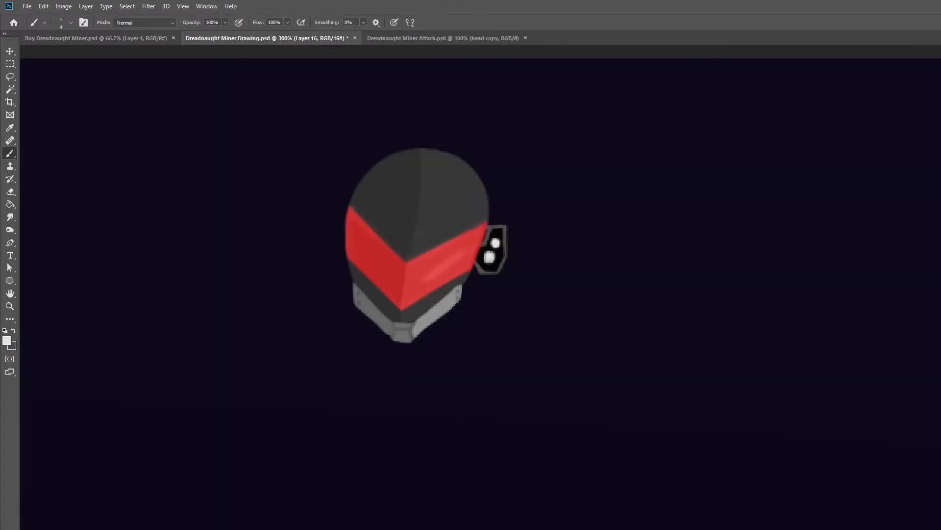
mouse_move(466, 240)
left_mouse_down()
mouse_move(483, 228)
mouse_move(488, 162)
left_mouse_up()
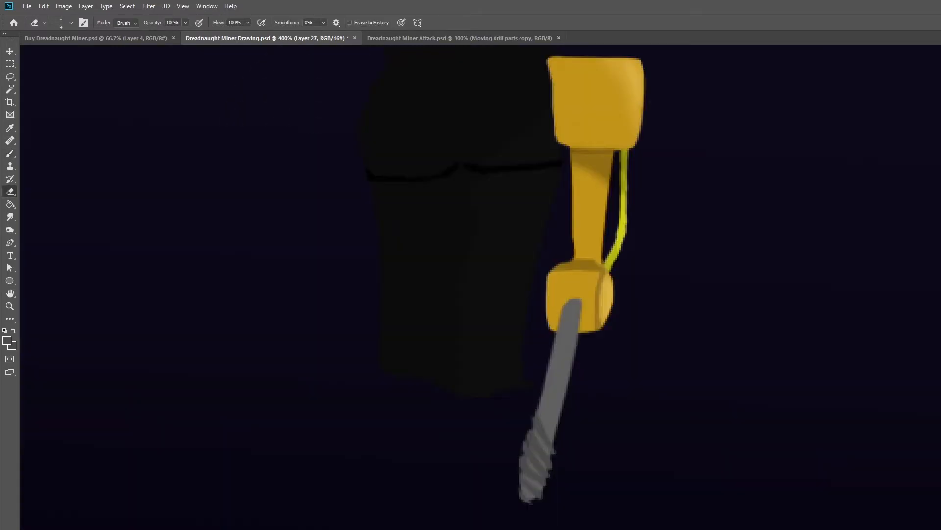
Refine the grey drill bit below the yellow arm by erasing its edges and repainting its spiral grooves.
key("b")
key("e")
mouse_move(538, 402)
left_mouse_down()
mouse_move(560, 439)
mouse_move(536, 405)
left_mouse_up()
left_click_drag(560, 431, 558, 441)
key("b")
left_click_drag(541, 386, 560, 420)
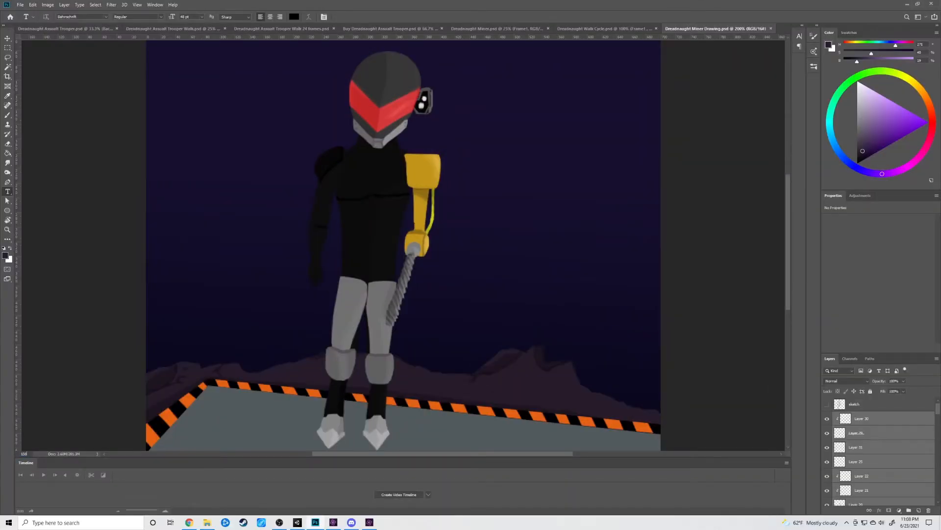
key("Return")
key("v")
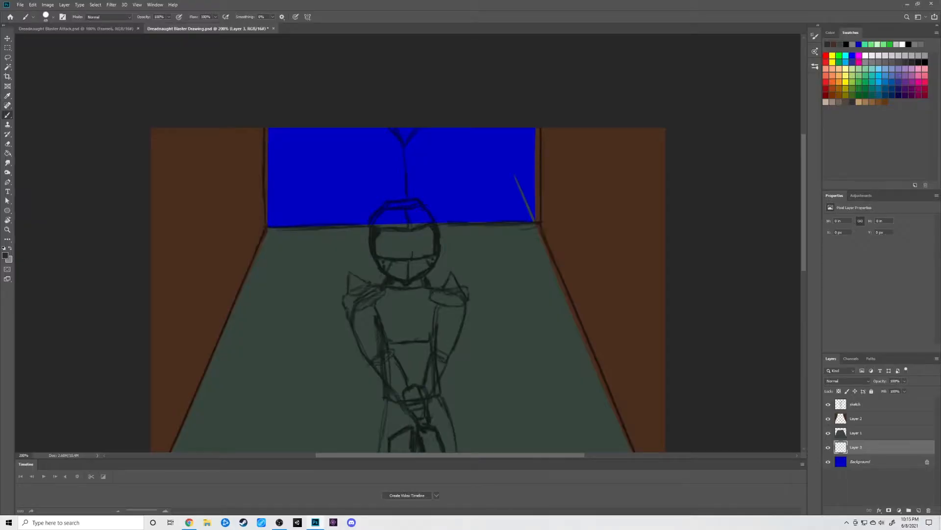
Paint the corridor's blue back wall dark grey and fill the helmet's visor with salmon red.
mouse_move(286, 135)
left_mouse_down()
mouse_move(283, 210)
mouse_move(308, 135)
left_mouse_up()
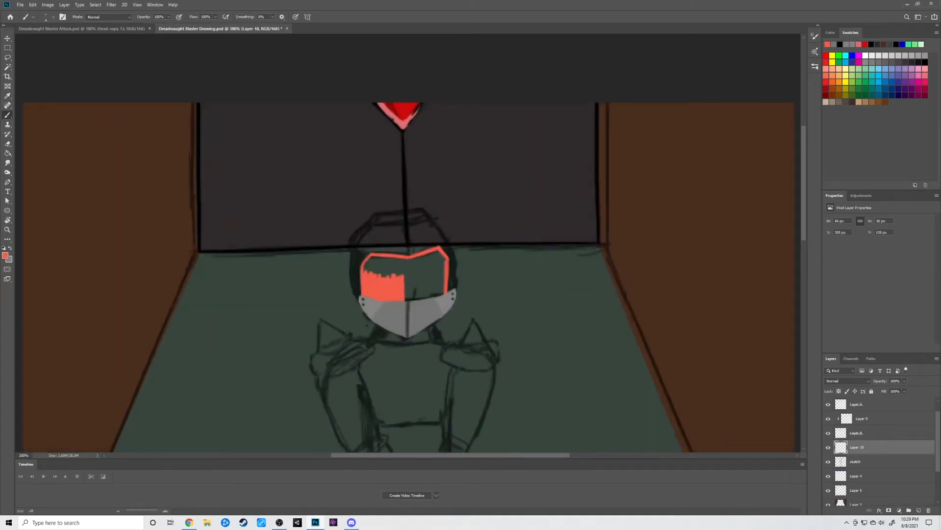
mouse_move(404, 300)
left_mouse_down()
mouse_move(411, 274)
mouse_move(416, 300)
mouse_move(418, 277)
left_mouse_up()
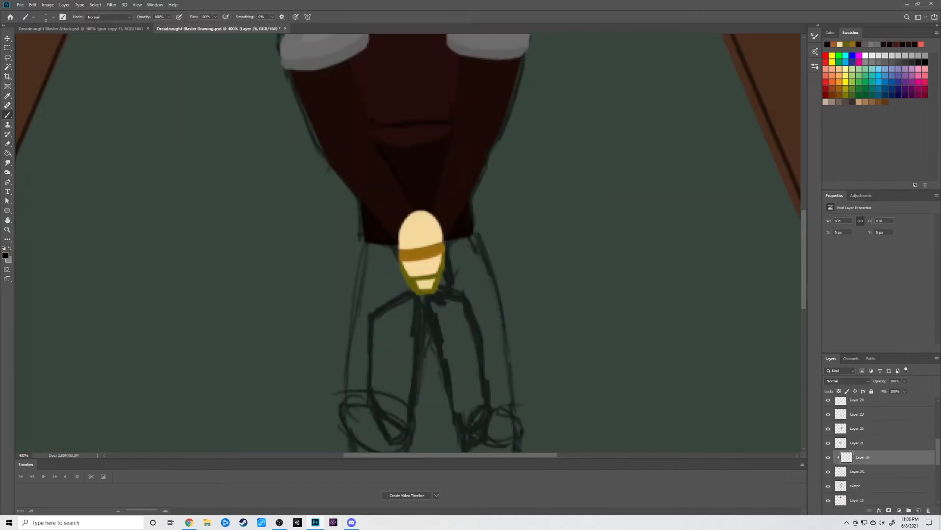
Paint the small opening at the glowing muzzle's tip black and add a soft red glow around the visor.
left_click_drag(418, 283, 433, 281)
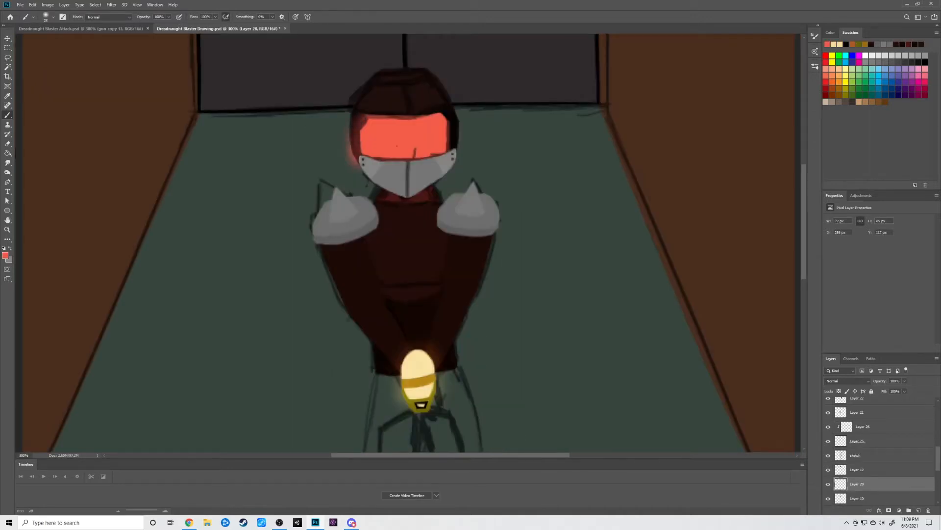
mouse_move(444, 111)
left_mouse_down()
mouse_move(459, 129)
mouse_move(456, 148)
left_mouse_up()
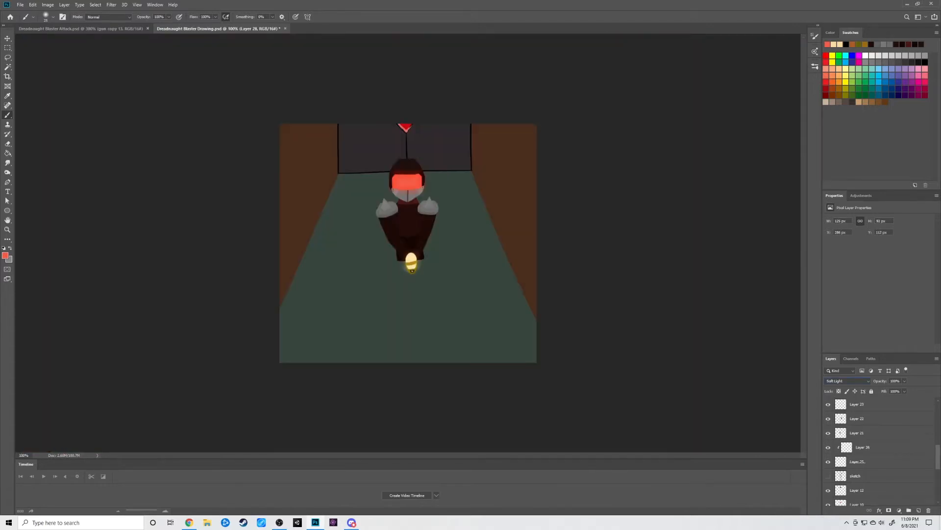
key("ctrl+plus")
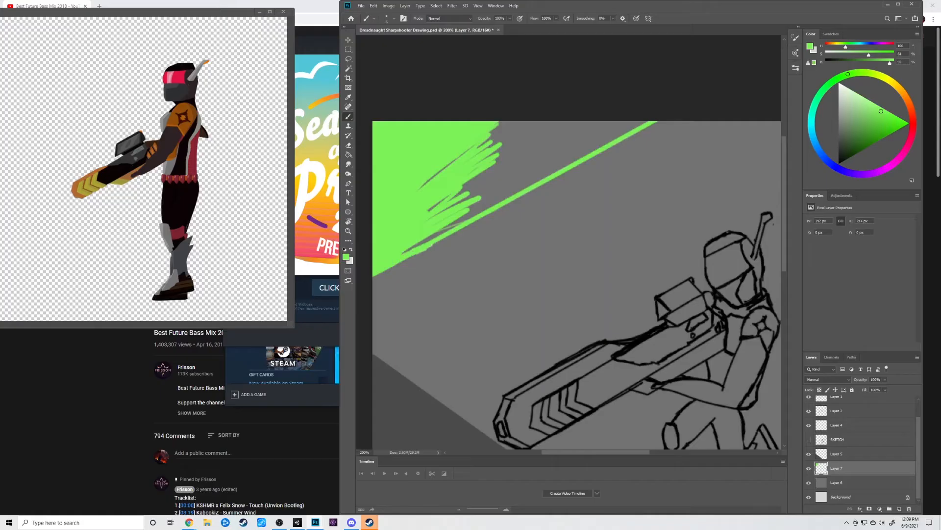
Fill the triangular background corner above the sharpshooter's rifle with solid bright green.
mouse_move(377, 270)
left_mouse_down()
mouse_move(498, 201)
mouse_move(495, 176)
mouse_move(520, 133)
mouse_move(549, 148)
mouse_move(549, 177)
mouse_move(588, 127)
mouse_move(633, 127)
mouse_move(596, 128)
left_mouse_up()
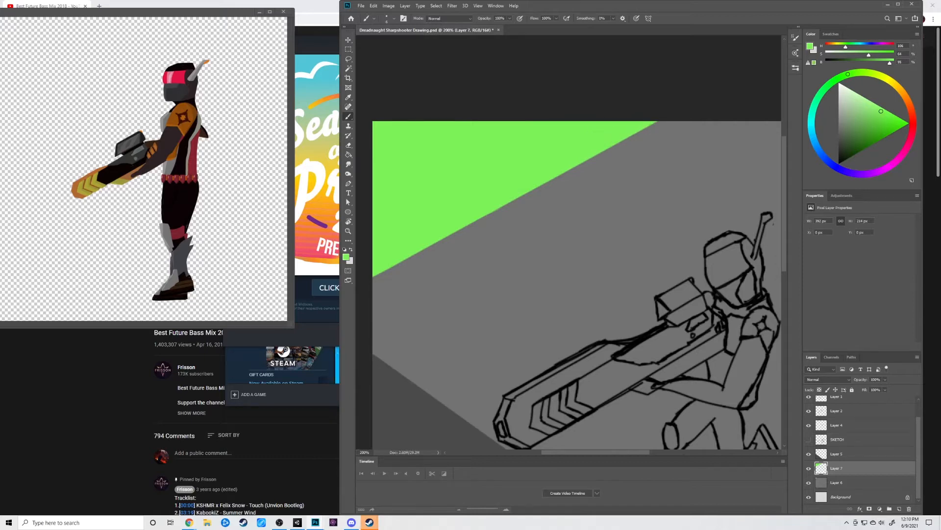
key("ctrl+minus")
key("ctrl+minus")
key("ctrl+plus")
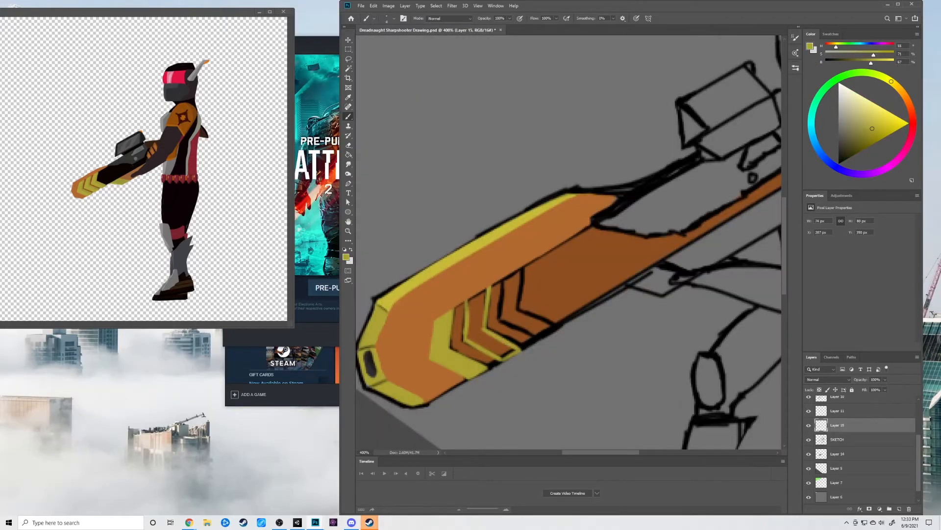
Paint a yellow chevron on the rifle's barrel and colour the front lens of the scope red.
mouse_move(482, 290)
left_mouse_down()
mouse_move(476, 334)
mouse_move(503, 353)
left_mouse_up()
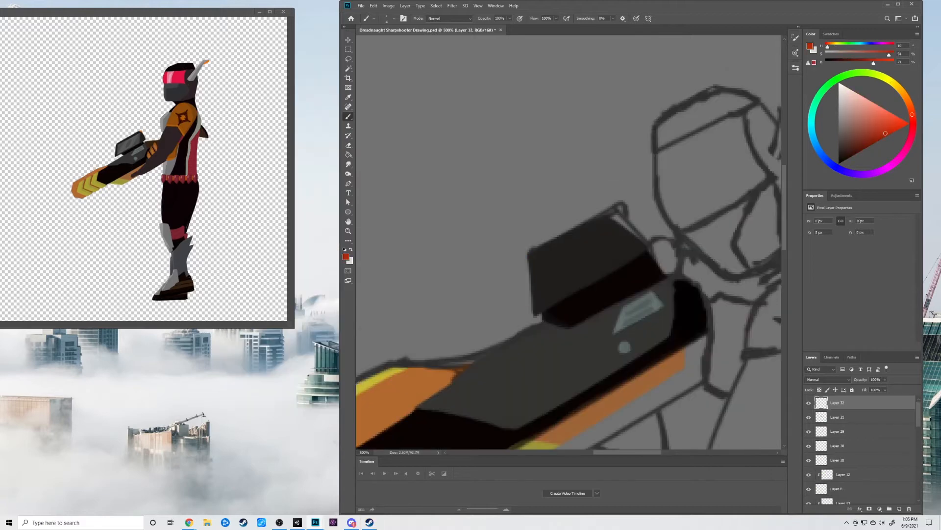
mouse_move(530, 259)
left_mouse_down()
mouse_move(523, 308)
mouse_move(539, 309)
mouse_move(551, 284)
mouse_move(540, 274)
left_mouse_up()
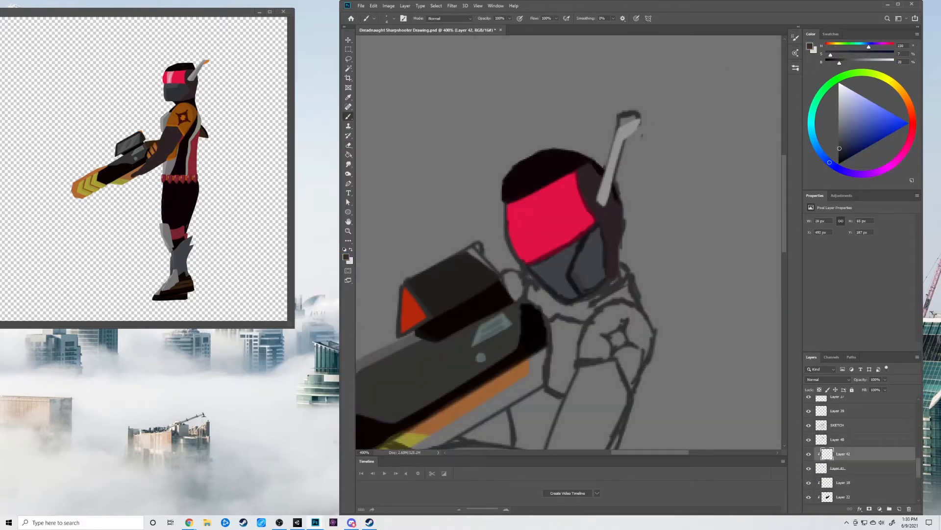
Shade the lower helmet beneath the pink visor dark grey and hide the sketch layer.
scroll(834, 441, "up", 1)
left_click_drag(603, 270, 579, 304)
left_click(809, 439)
scroll(588, 245, "up", 1)
key("e")
key("ctrl+minus")
key("ctrl+plus")
left_click(849, 424)
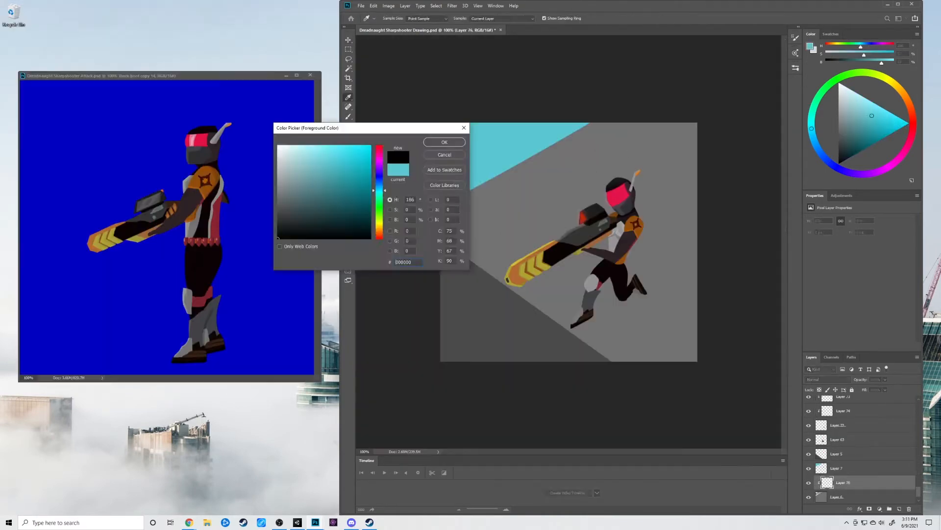
Set the foreground colour to black, paint a ground shadow beneath the kneeling sharpshooter, and lower its layer opacity.
key("Return")
mouse_move(576, 325)
left_mouse_down()
mouse_move(601, 301)
mouse_move(613, 309)
mouse_move(644, 295)
left_mouse_up()
key("e")
left_click(885, 379)
mouse_move(886, 390)
left_mouse_down()
mouse_move(866, 390)
mouse_move(874, 390)
left_mouse_up()
key("ctrl+minus")
key("ctrl+plus")
key("ctrl+plus")
Create a new layer clipped to the front boot's layer and set the foreground colour to white for the brush.
key("v")
left_click(614, 313)
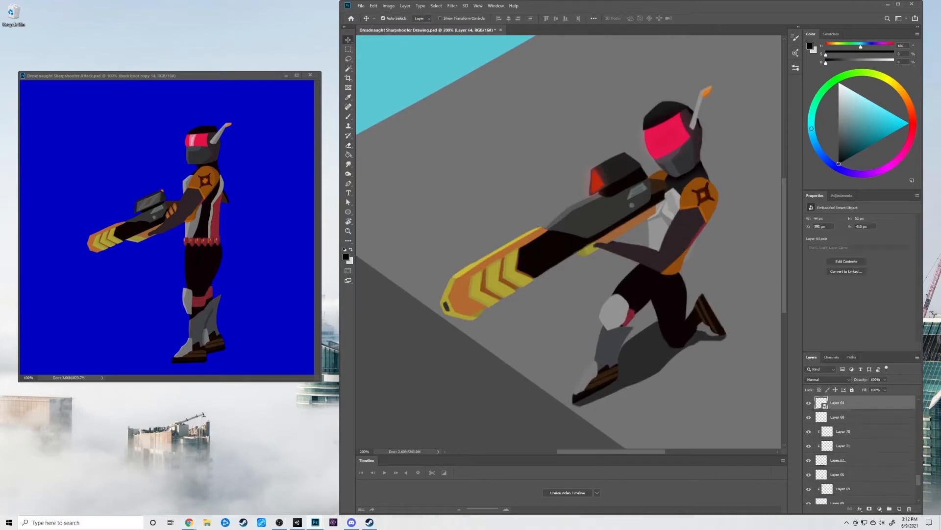
left_click(859, 417)
key("ctrl+shift+alt+n")
right_click(859, 415)
left_click(868, 267)
left_click_drag(687, 245, 683, 233)
left_click(839, 82)
key("b")
Paint a soft white highlight along the front boot and reduce the highlight layer's opacity to 73%.
left_click(796, 68)
scroll(691, 201, "down", 2)
left_click(692, 201)
left_click_drag(591, 353, 575, 379)
scroll(583, 363, "up", 2)
left_click(885, 379)
left_click_drag(886, 389, 877, 389)
Try the Vivid Light blend mode on the boot highlight layer.
left_click(828, 379)
left_click(828, 443)
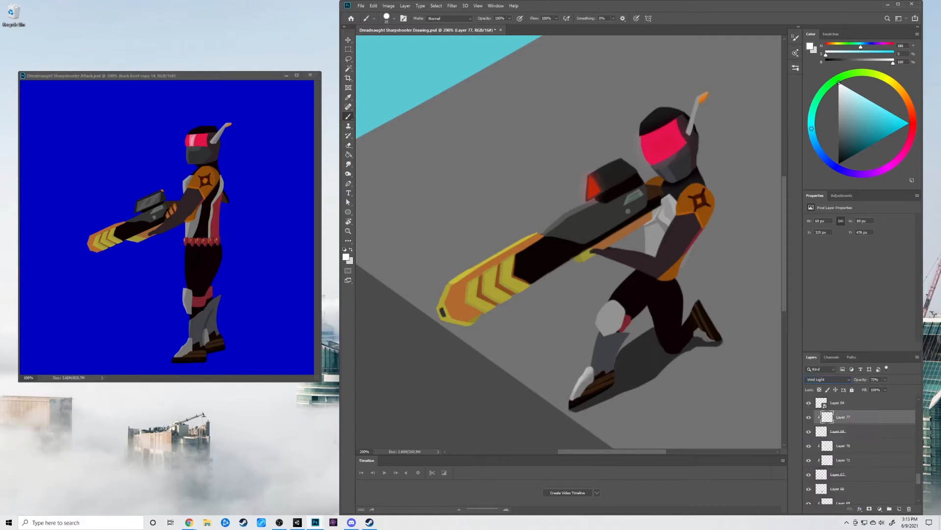
left_click(828, 379)
left_click(828, 337)
Add a new layer clipped to the knee pad's layer and paint white highlights across the knee pad.
key("ctrl+plus")
scroll(618, 318, "down", 1, "ctrl")
scroll(618, 319, "down", 2)
left_click(618, 318, "ctrl")
key("ctrl+alt+shift+n")
key("ctrl+alt+g")
left_click_drag(606, 301, 604, 344)
left_click_drag(622, 295, 607, 343)
Lower the knee highlight layer's opacity, set its blend mode to Soft Light, and reapply the last filter.
left_click(885, 379)
left_click_drag(886, 390, 874, 390)
left_click(828, 379)
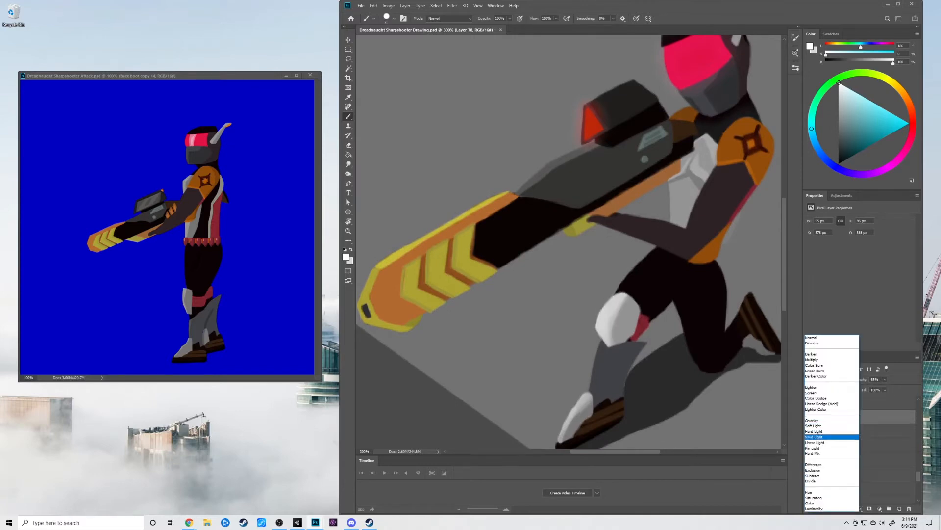
left_click(828, 426)
left_click(453, 6)
left_click(471, 15)
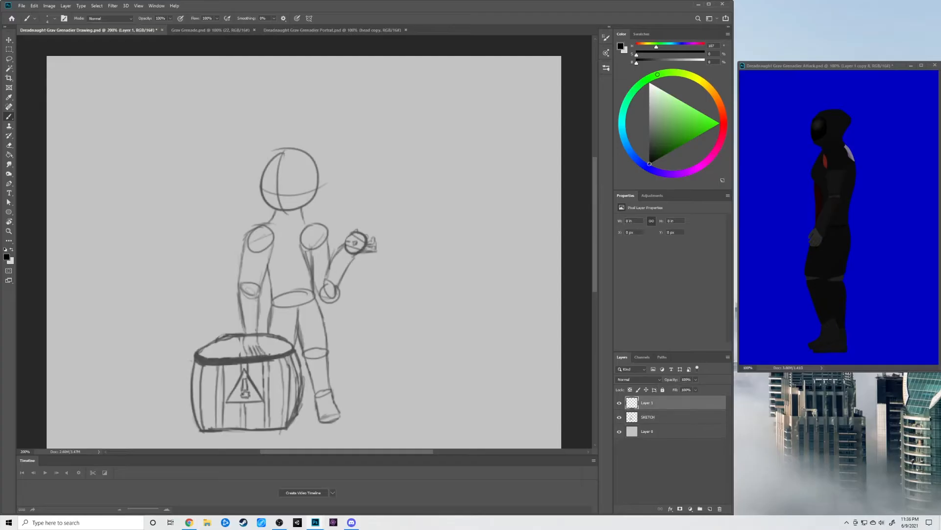
mouse_move(269, 162)
left_mouse_down()
mouse_move(313, 165)
mouse_move(304, 167)
mouse_move(313, 176)
mouse_move(300, 211)
left_mouse_up()
key("ctrl+z")
key("ctrl+z")
key("ctrl+z")
Ink the grenadier's round head outline in black over the sketch.
mouse_move(303, 178)
left_mouse_down()
mouse_move(295, 212)
mouse_move(306, 175)
left_mouse_up()
key("e")
key("b")
left_click_drag(266, 208, 295, 212)
key("ctrl+z")
mouse_move(263, 171)
left_mouse_down()
mouse_move(267, 207)
mouse_move(297, 212)
left_mouse_up()
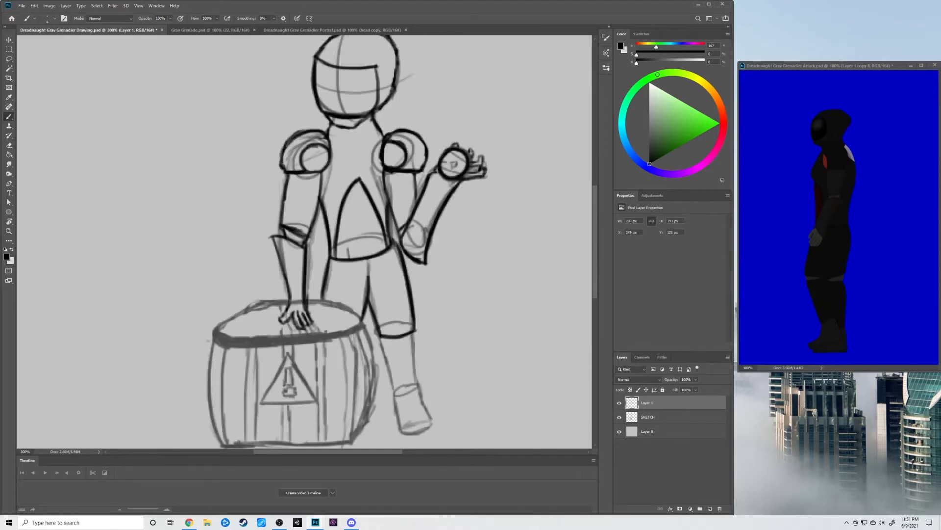
Ink the grenadier's torso sides and waist lines over the sketch, redoing the line beside the chest panel.
left_click_drag(396, 239, 397, 255)
left_click_drag(325, 254, 328, 282)
mouse_move(345, 180)
left_mouse_down()
mouse_move(366, 175)
mouse_move(326, 251)
left_mouse_up()
key("ctrl+z")
key("e")
key("b")
mouse_move(321, 208)
left_mouse_down()
mouse_move(326, 224)
mouse_move(347, 180)
mouse_move(385, 212)
left_mouse_up()
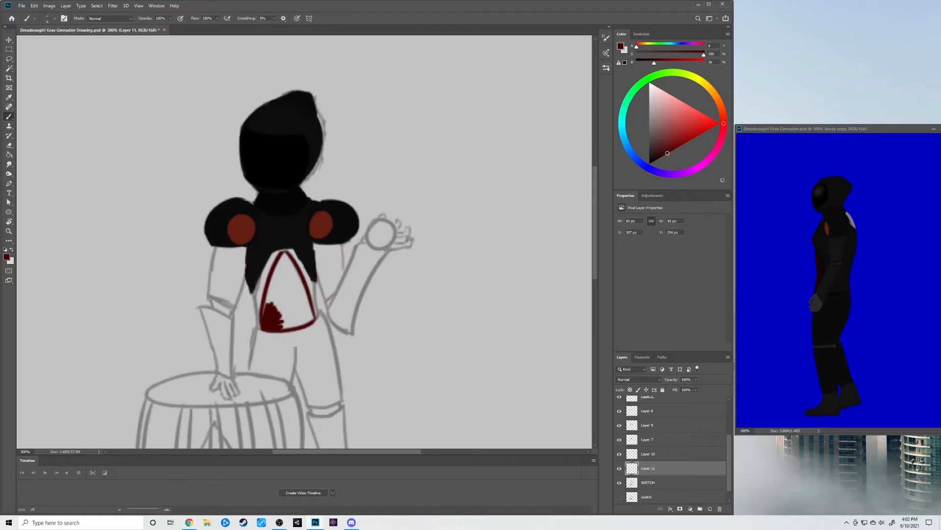
Fill the triangular abdomen panel of the grenadier with dark red.
mouse_move(265, 319)
left_mouse_down()
mouse_move(287, 289)
mouse_move(303, 321)
mouse_move(306, 294)
mouse_move(278, 281)
mouse_move(294, 292)
mouse_move(278, 270)
mouse_move(300, 289)
left_mouse_up()
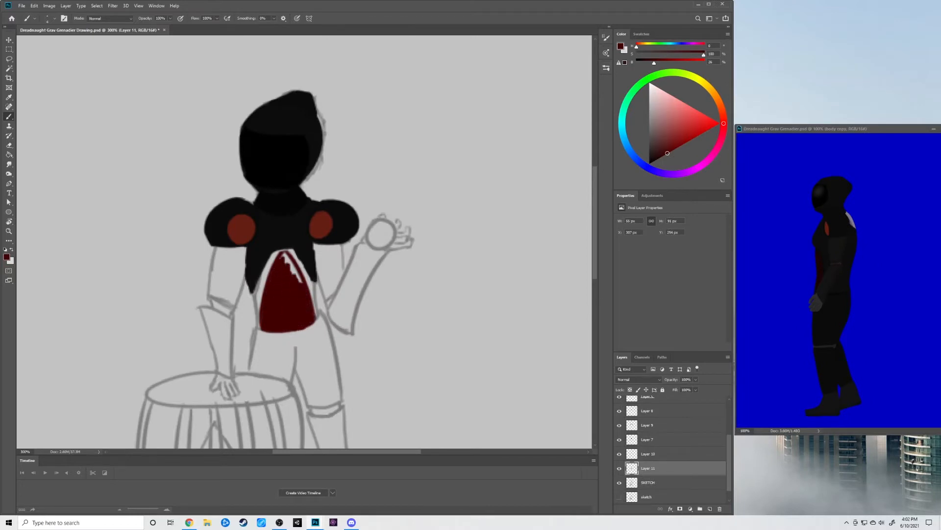
mouse_move(179, 320)
left_mouse_down()
mouse_move(202, 352)
mouse_move(198, 379)
mouse_move(192, 343)
left_mouse_up()
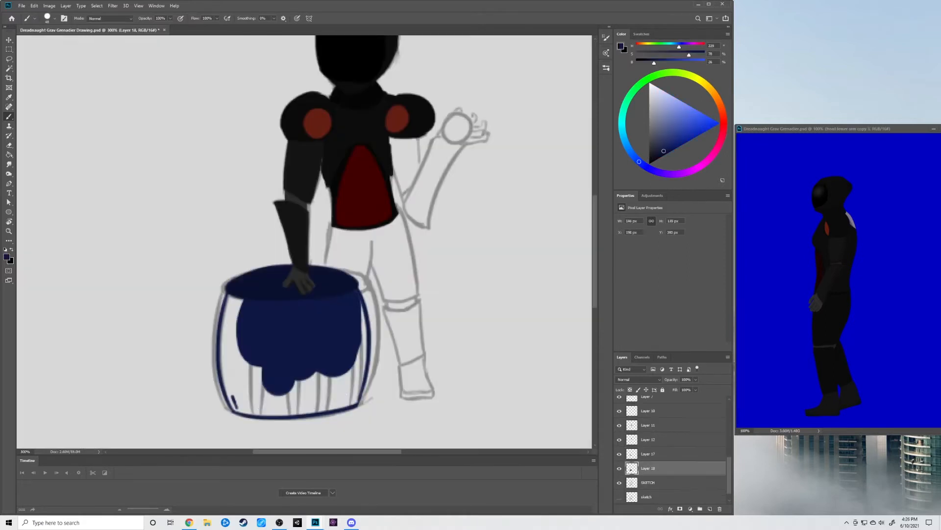
Fill the side of the barrel beneath its lid with dark blue, adjusting the brush as needed.
left_click_drag(344, 373, 236, 346)
left_click(49, 18)
mouse_move(231, 300)
left_mouse_down()
mouse_move(226, 366)
mouse_move(260, 407)
mouse_move(353, 385)
mouse_move(363, 311)
left_mouse_up()
mouse_move(222, 339)
left_mouse_down()
mouse_move(243, 407)
mouse_move(275, 415)
left_mouse_up()
left_click(54, 18)
key("Escape")
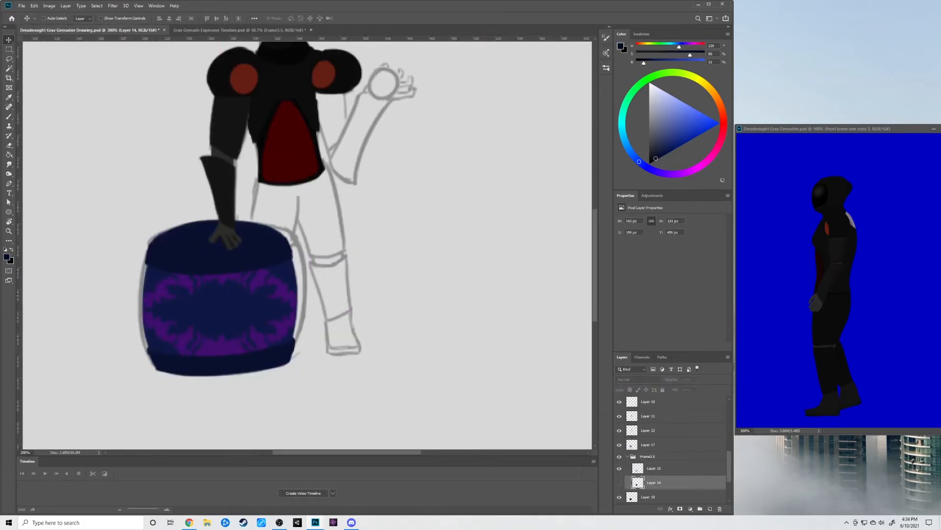
Show the black burst layer on the barrel and select both burst layers in the Frame3.5 group.
left_click(619, 482)
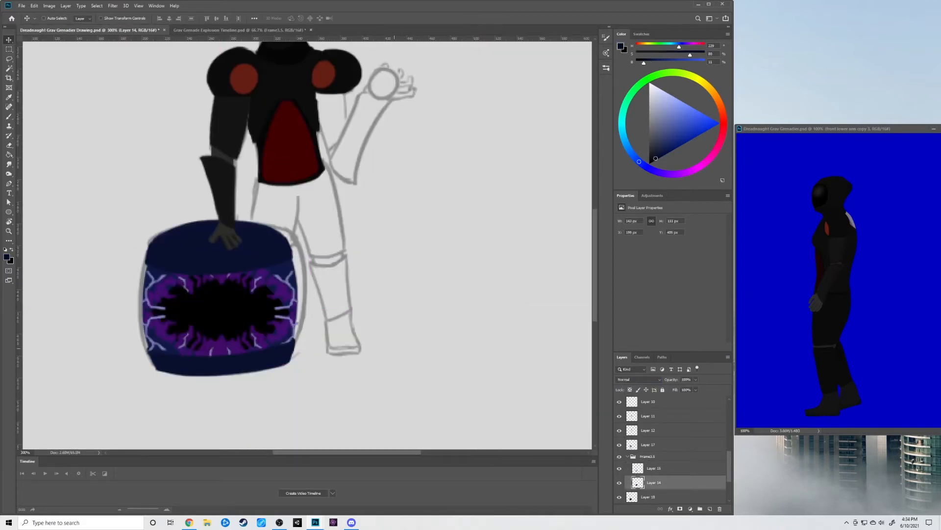
scroll(221, 278, "up", 1)
scroll(221, 279, "down", 2)
left_click(652, 456)
left_click(652, 468)
left_click(652, 482, "shift")
right_click(652, 480)
left_click(639, 456)
scroll(640, 456, "down", 2)
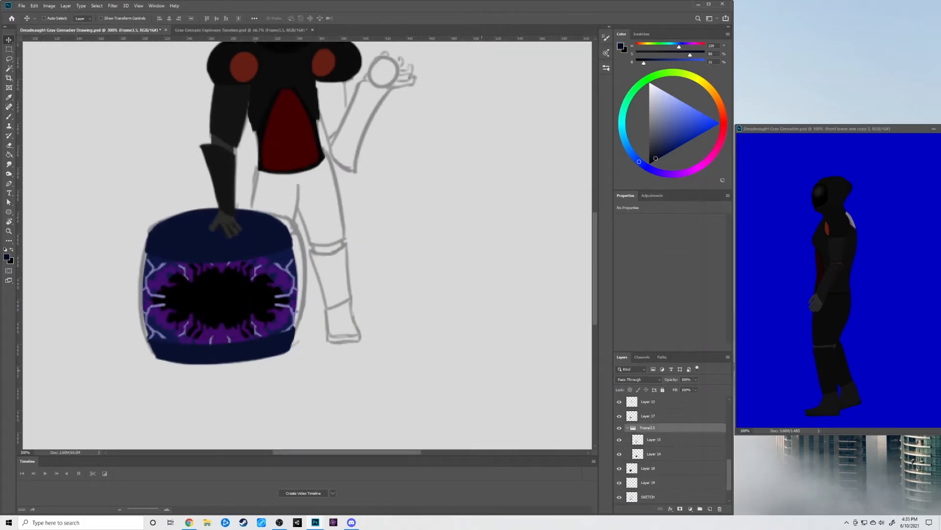
Select the black centre of the barrel's burst layer with the Magic Wand and delete it.
scroll(241, 327, "down", 2, "alt")
scroll(241, 327, "up", 1, "alt")
scroll(256, 294, "down", 1)
left_click(255, 322, "ctrl")
key("w")
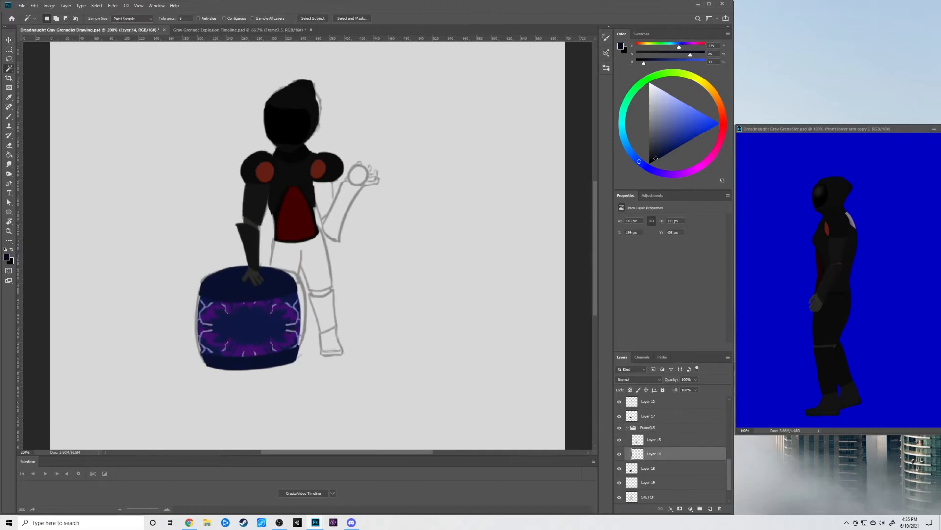
scroll(298, 332, "up", 2, "alt")
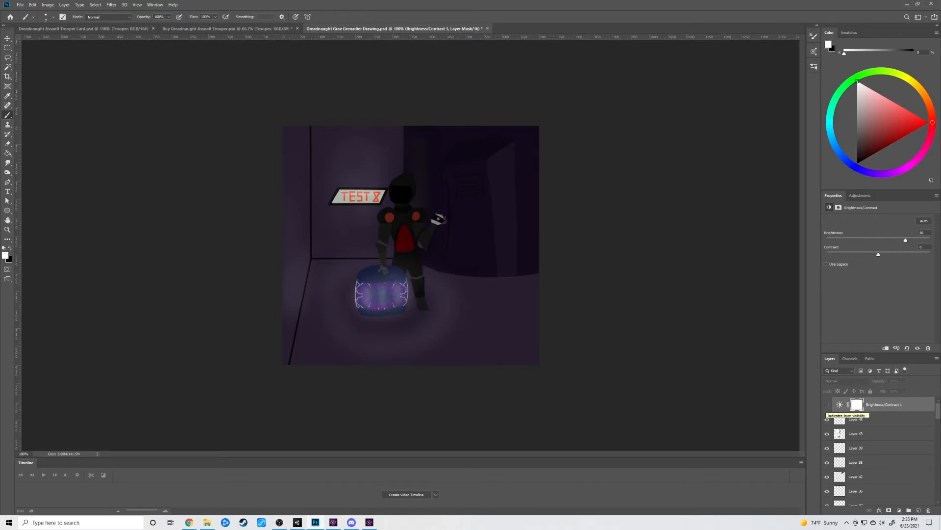
Toggle the Brightness/Contrast 1 adjustment layer to compare the grenadier scene with and without it.
left_click(828, 404)
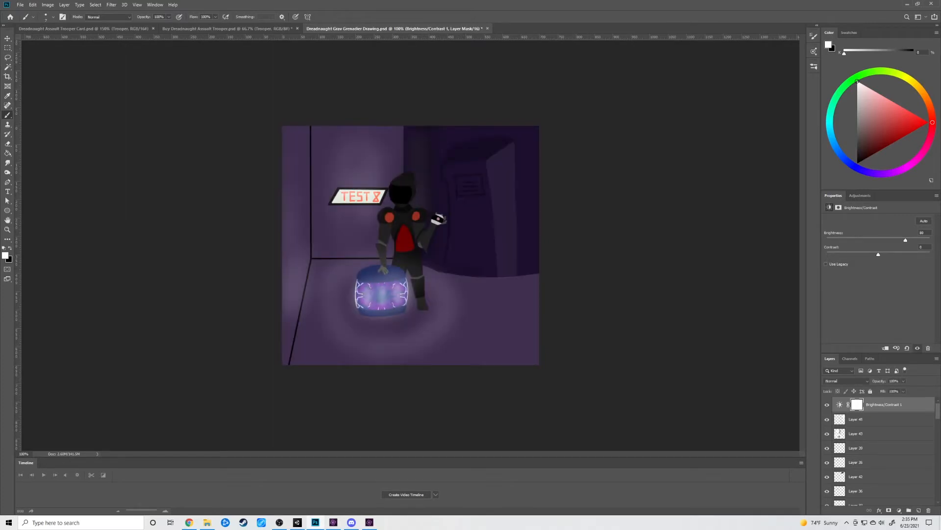
left_click(827, 404)
left_click(827, 404)
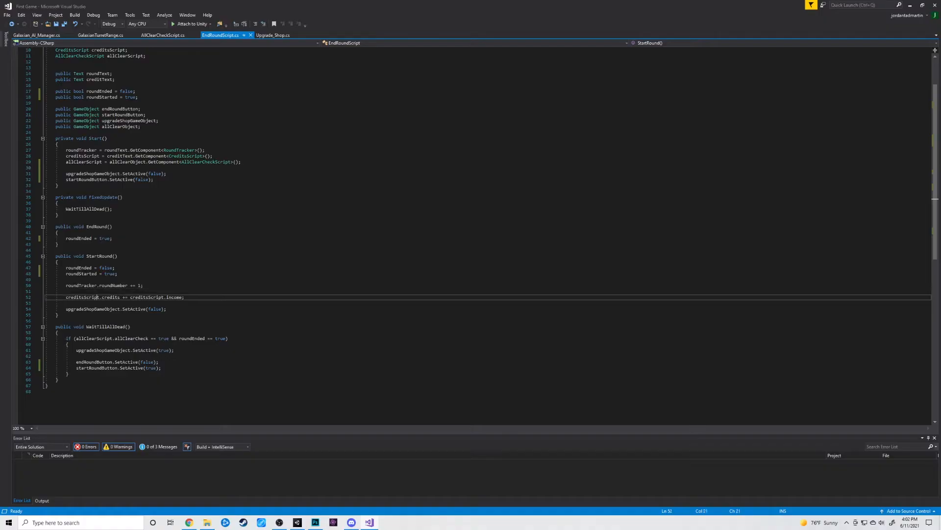
key("Up")
key("Up")
key("Up")
key("Up")
key("Up")
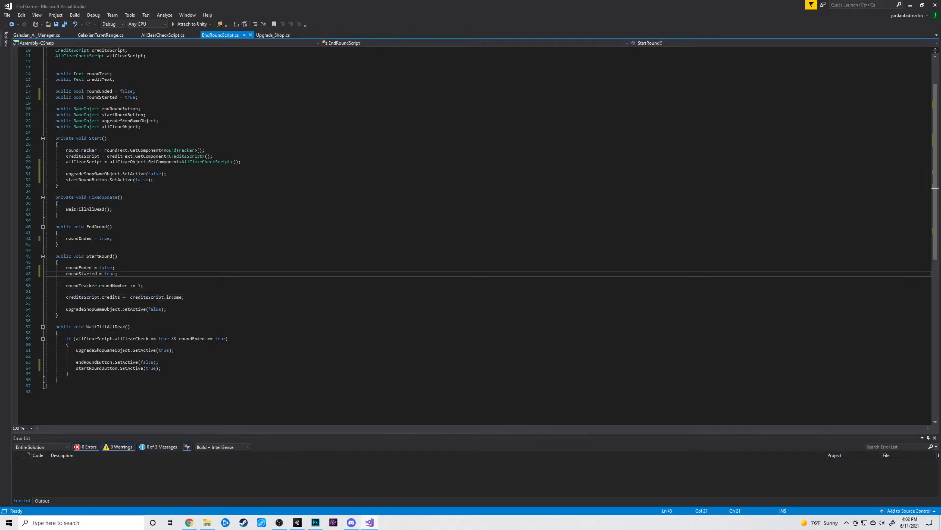
key("Down")
key("Up")
key("Down")
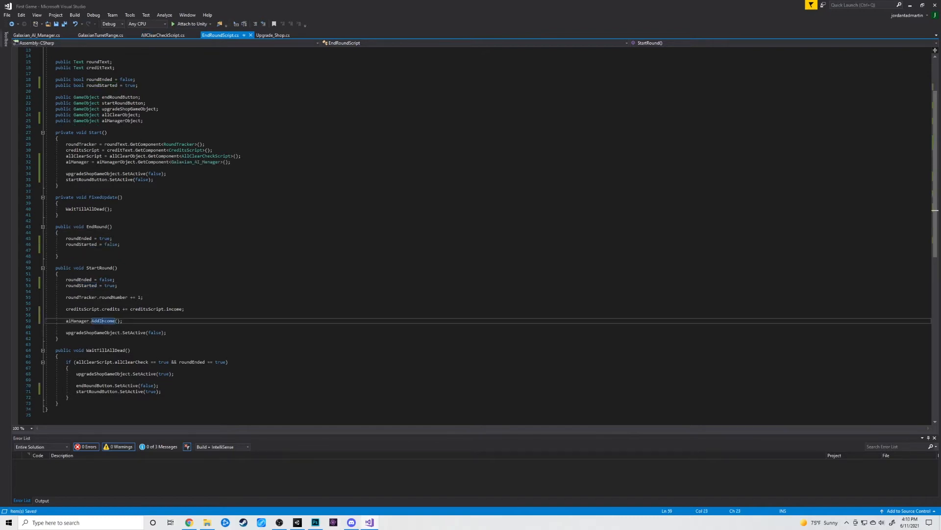
Switch to the Unity editor with the Dreadnaught Game scene.
key("alt+Tab")
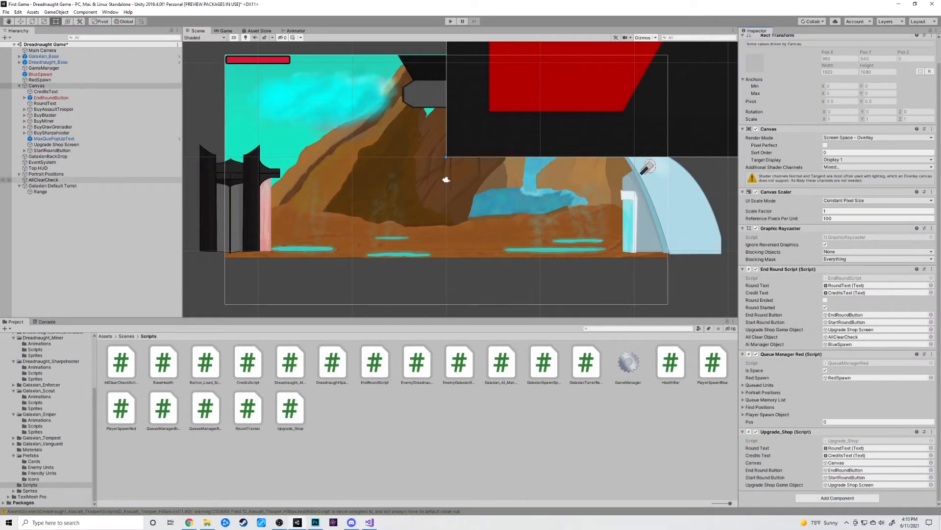
Run the game in play mode and buy the Sharpshooter unit three times.
middle_click_drag(460, 179, 463, 178)
key("ctrl+p")
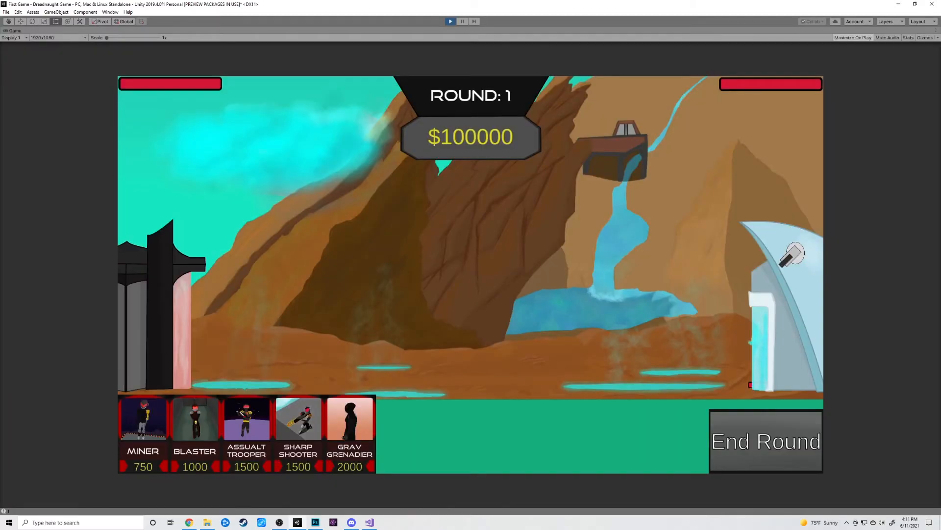
left_click(298, 419)
left_click(299, 419)
left_click(298, 419)
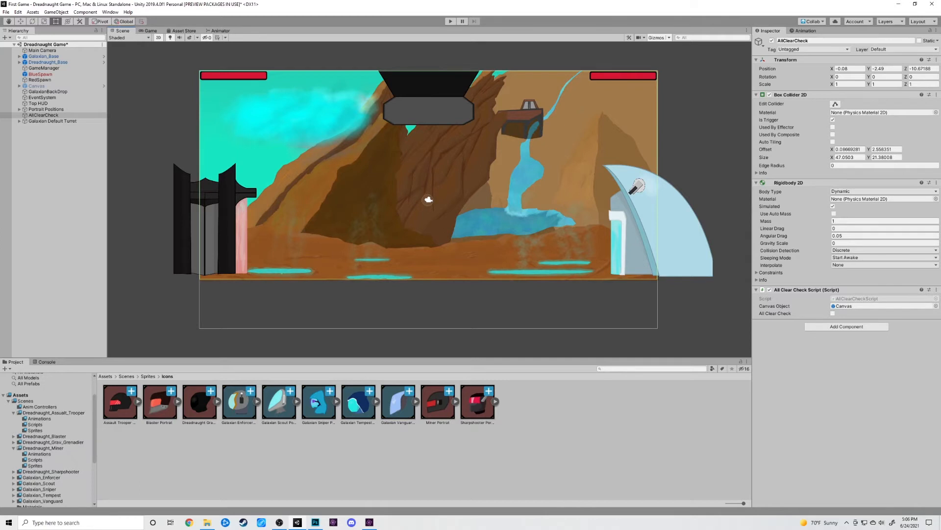
Select the Galaxian Default Turret in the hierarchy, expand it and select its Range child object.
left_click(53, 120)
scroll(396, 244, "up", 2)
middle_click_drag(396, 244, 320, 255)
middle_click_drag(357, 205, 315, 203)
scroll(316, 203, "up", 1)
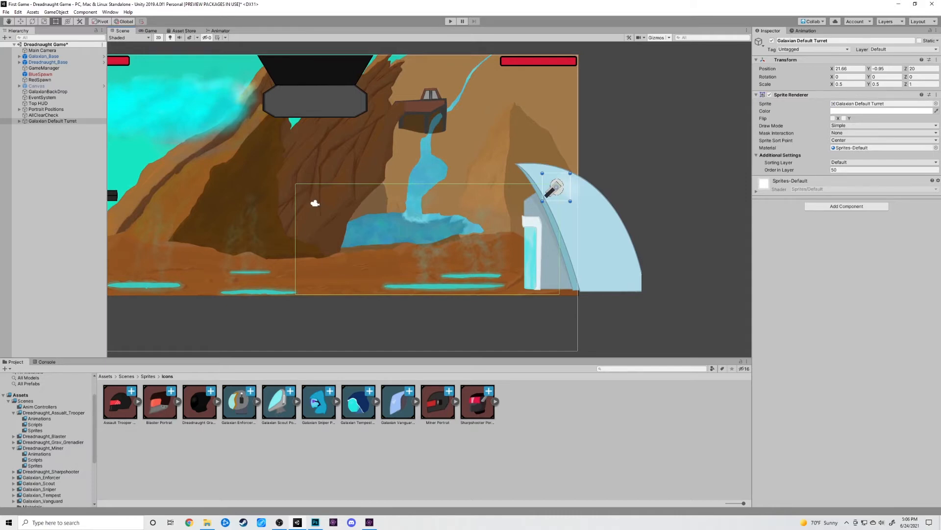
left_click(19, 120)
left_click(40, 126)
middle_click_drag(286, 215, 353, 211)
scroll(353, 211, "down", 2)
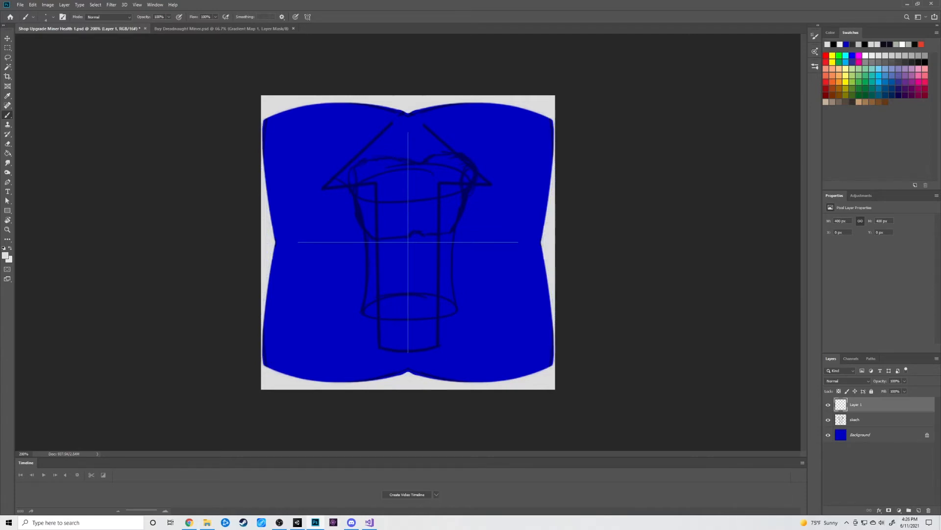
In Photoshop, add a new layer directly above the blue Background and fill it with white (ffffff).
left_click(860, 434)
key("ctrl+shift+alt+n")
left_click(6, 255)
type("ffffff")
key("Return")
key("alt+BackSpace")
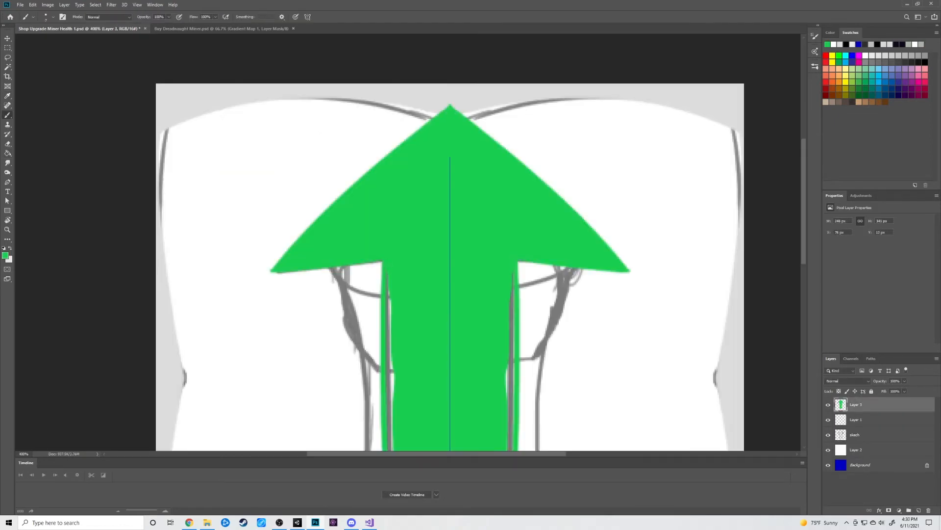
Brush green along the arrow's shaft to cover the gaps down to its base, and move the arrow slightly downward.
left_click_drag(388, 273, 391, 383)
scroll(391, 383, "down", 3)
left_click_drag(390, 245, 391, 363)
scroll(392, 363, "down", 2)
mouse_move(391, 296)
left_mouse_down()
mouse_move(395, 368)
mouse_move(450, 392)
left_mouse_up()
scroll(449, 243, "down", 3, "alt")
scroll(450, 242, "up", 1, "alt")
key("v")
left_click_drag(410, 226, 410, 240)
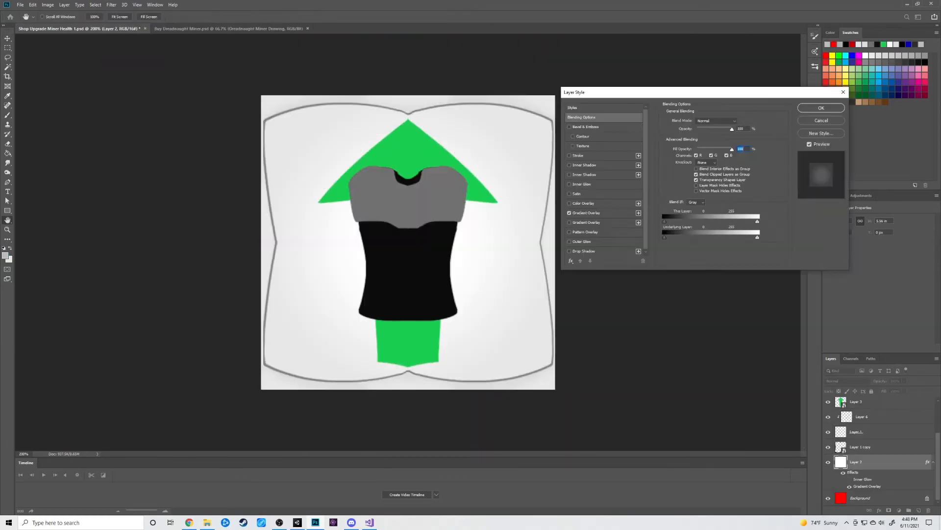
Reverse the radial Gradient Overlay on the white background layer, enlarge its scale and adjust its opacity.
left_click(586, 212)
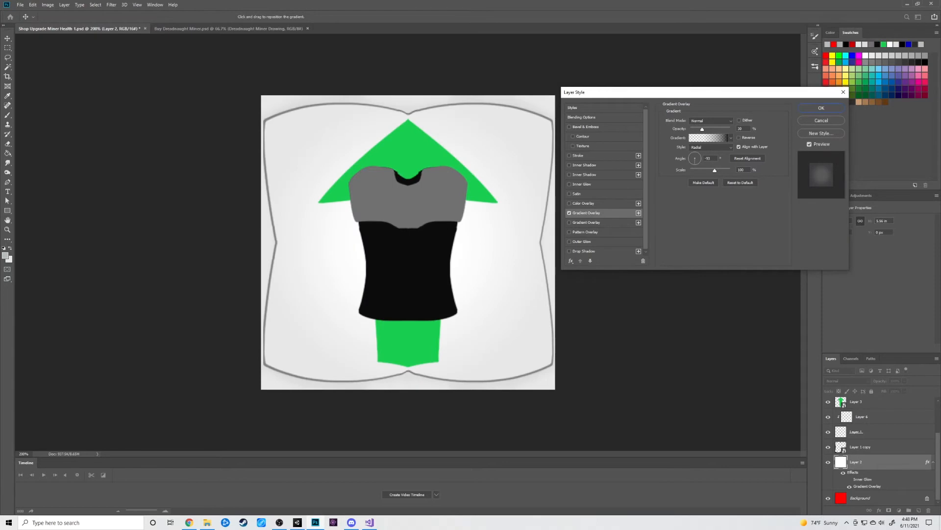
left_click(738, 137)
left_click_drag(719, 129, 731, 129)
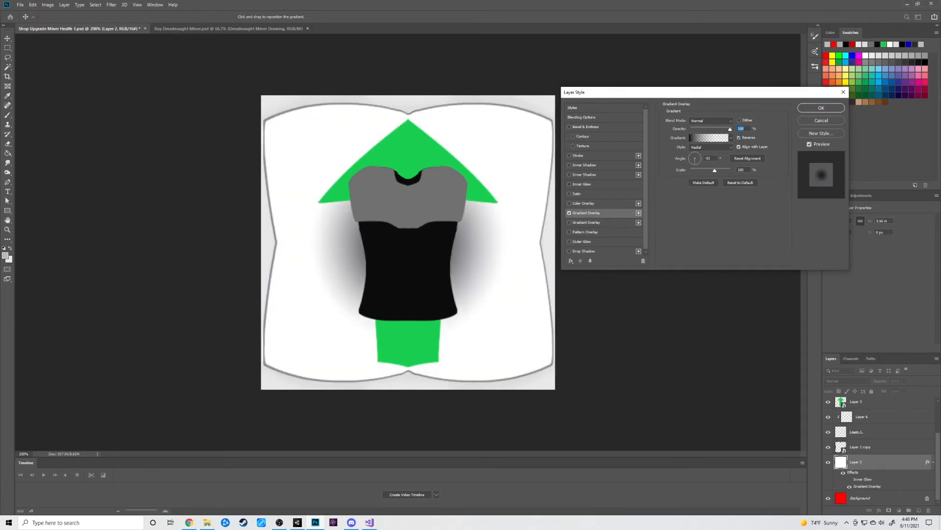
left_click_drag(715, 170, 730, 170)
left_click_drag(730, 129, 716, 129)
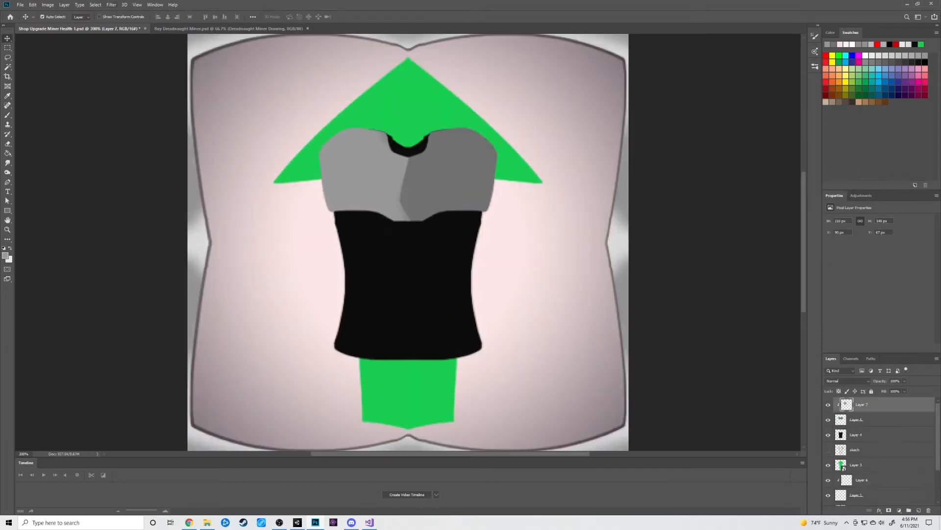
Apply a Gaussian Blur to the light grey shading layer on the chest plate.
left_click(111, 5)
mouse_move(118, 88)
left_click(221, 115)
key("Return")
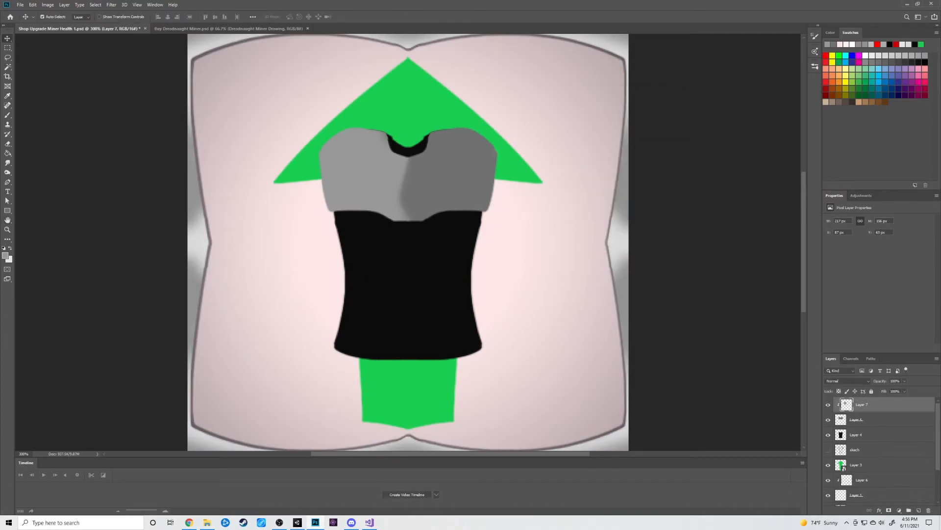
key("ctrl+1")
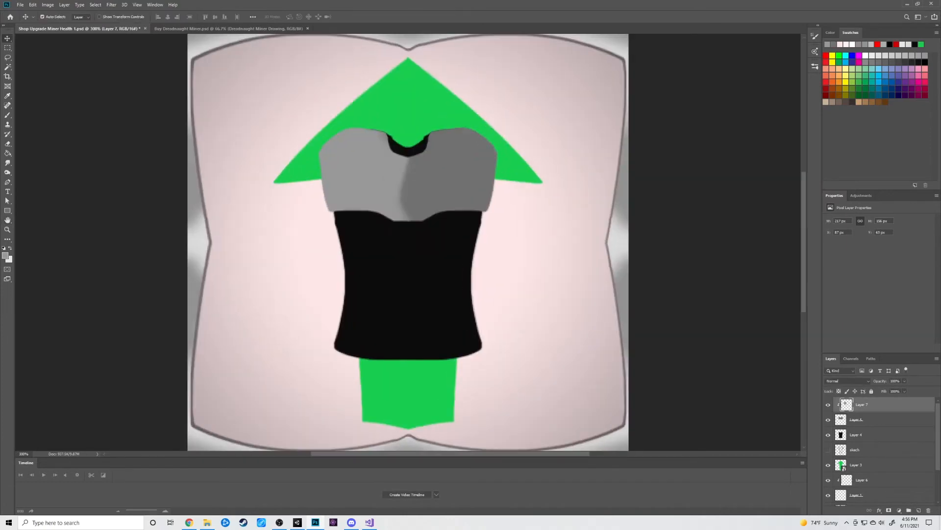
Clip the new layer to the black torso layer, set the foreground colour to white and make the clipped layer active.
right_click(856, 436)
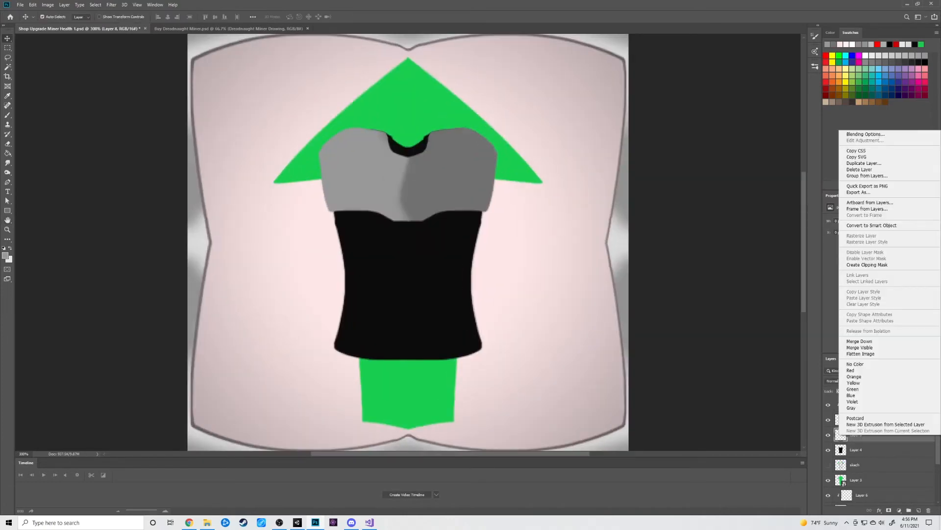
left_click(5, 254)
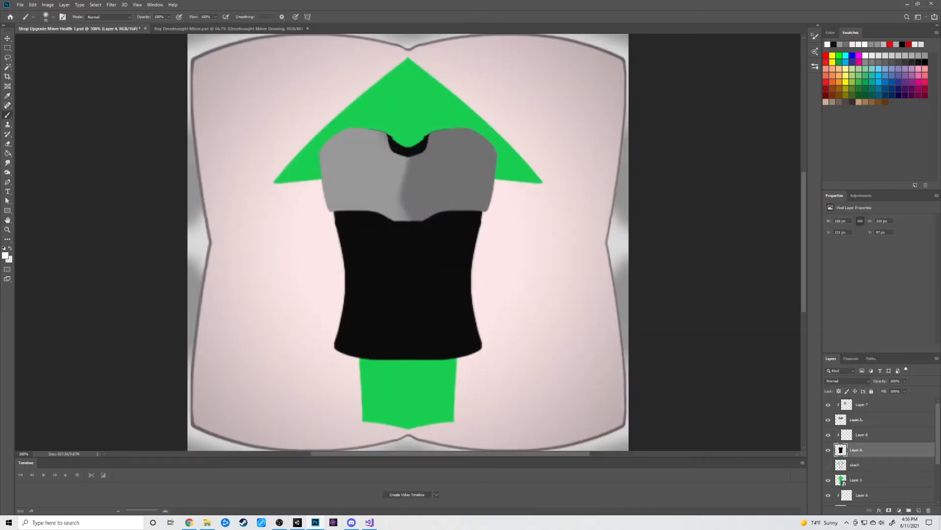
left_click(863, 434)
left_click(815, 67)
Paint a white highlight down the side of the black torso and lower the highlight layer's opacity.
scroll(742, 172, "up", 1)
left_click(373, 241)
key("ctrl+z")
key("ctrl+z")
scroll(877, 451, "down", 3)
left_click_drag(368, 225, 375, 324)
left_click(904, 380)
left_click_drag(904, 389, 874, 389)
key("ctrl+minus")
key("ctrl+minus")
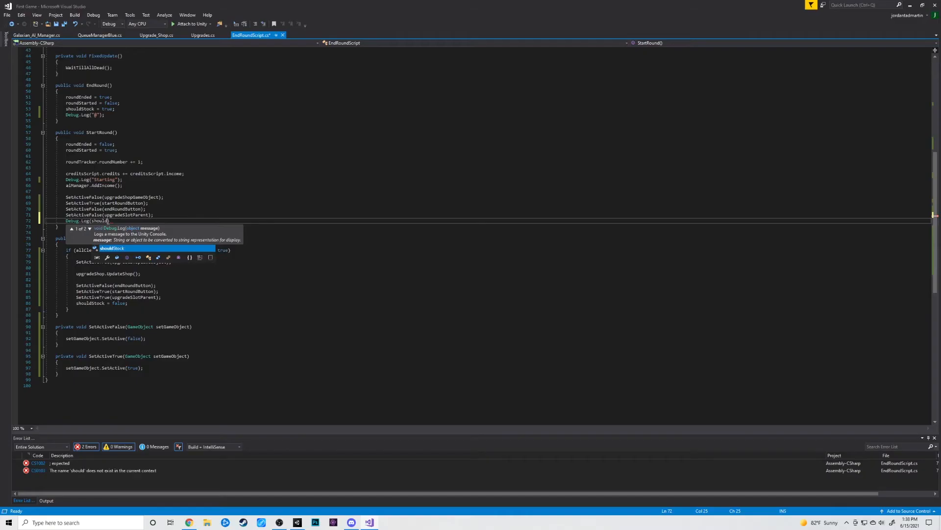
Complete the statement Debug.Log(shouldStock); at the end of StartRound() in EndRoundScript.cs and save the script.
type("Stock)")
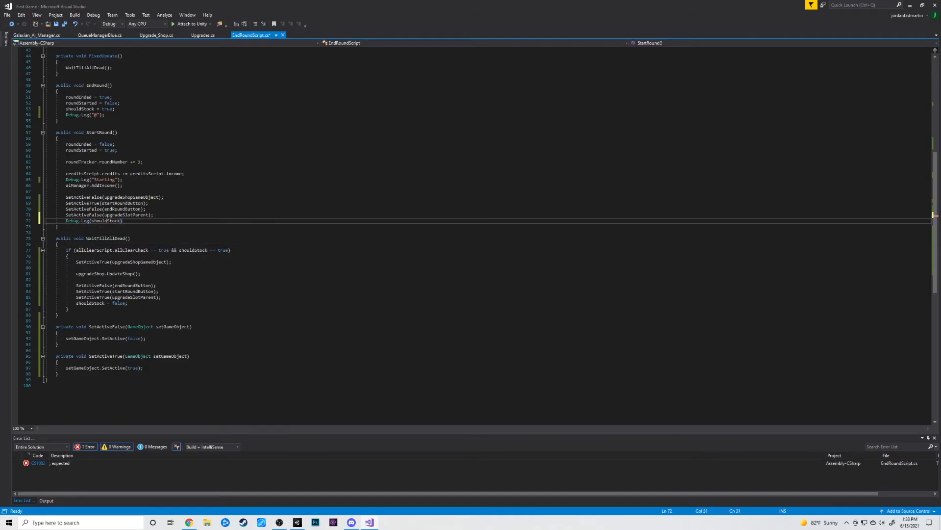
type(";")
key("ctrl+s")
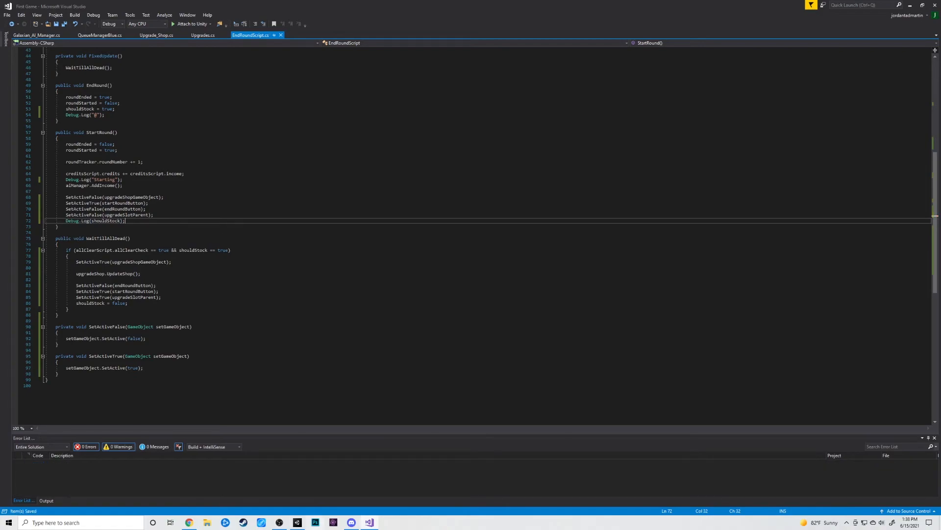
Switch to the Unity editor and run the game to test the shouldStock logging.
key("alt+Tab")
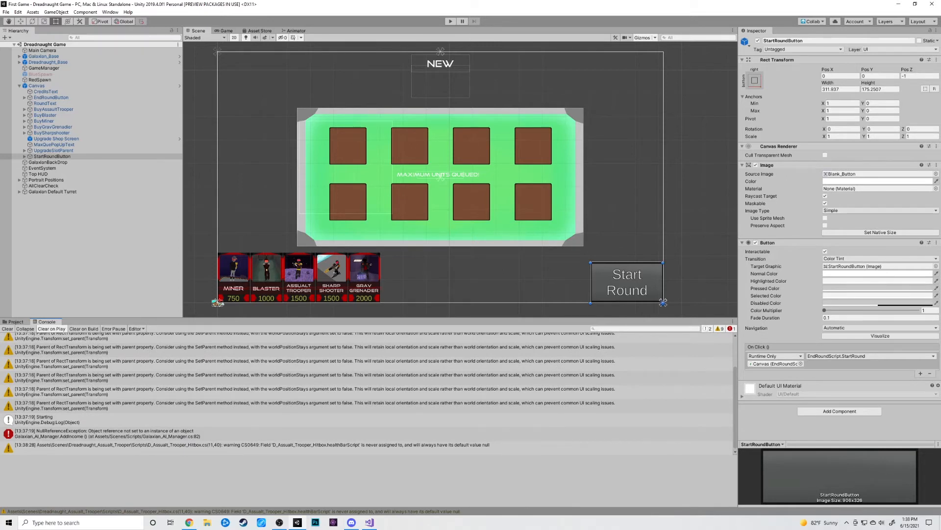
key("ctrl+p")
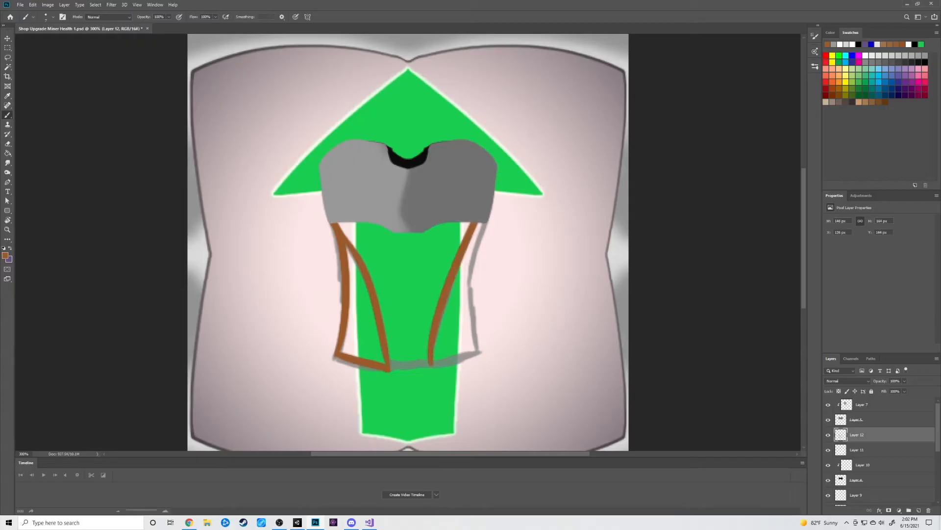
In Photoshop, finish outlining the two brown side panels below the chest plate and fill them with brown.
key("ctrl+z")
left_click(482, 355)
key("b")
mouse_move(348, 354)
left_mouse_down()
mouse_move(380, 344)
mouse_move(355, 323)
mouse_move(365, 290)
mouse_move(349, 250)
left_mouse_up()
mouse_move(436, 357)
left_mouse_down()
mouse_move(468, 353)
mouse_move(452, 303)
mouse_move(473, 225)
left_mouse_up()
Erase the uneven brown paint along the lower edge of the side panel with the Eraser.
key("e")
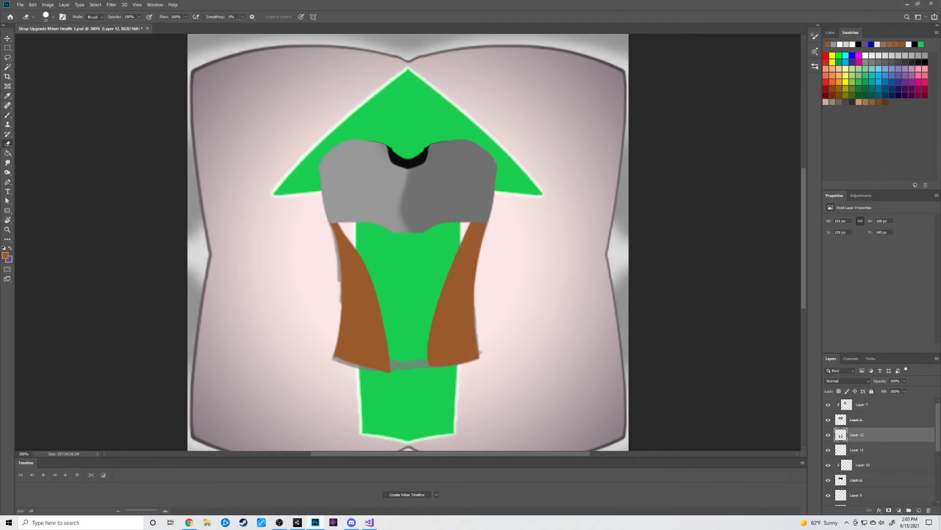
key("ctrl+minus")
key("ctrl+plus")
scroll(408, 241, "up", 1)
scroll(408, 241, "down", 1)
left_click_drag(373, 371, 391, 373)
Add a new layer above the brown side panels and set the Brush's foreground colour to dark brown.
key("b")
key("ctrl+shift+alt+n")
left_click(5, 255)
left_click(342, 210)
left_click(340, 218)
left_click(379, 235)
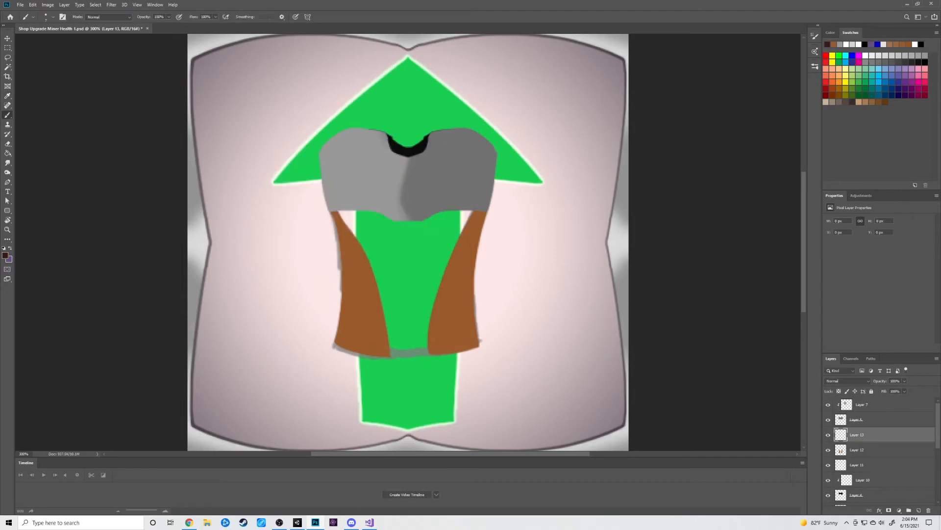
Save the Shop Upgrade Miner Health 1 illustration.
key("ctrl+minus")
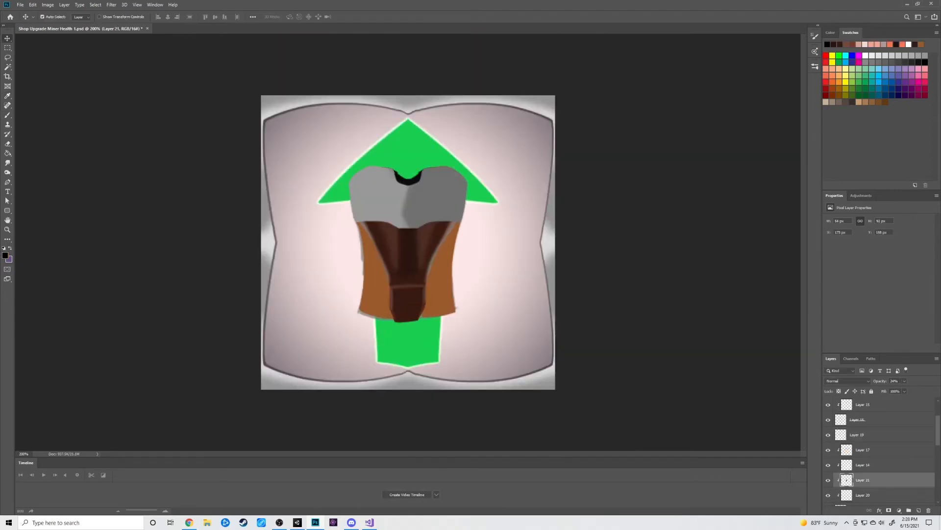
left_click_drag(408, 242, 394, 182)
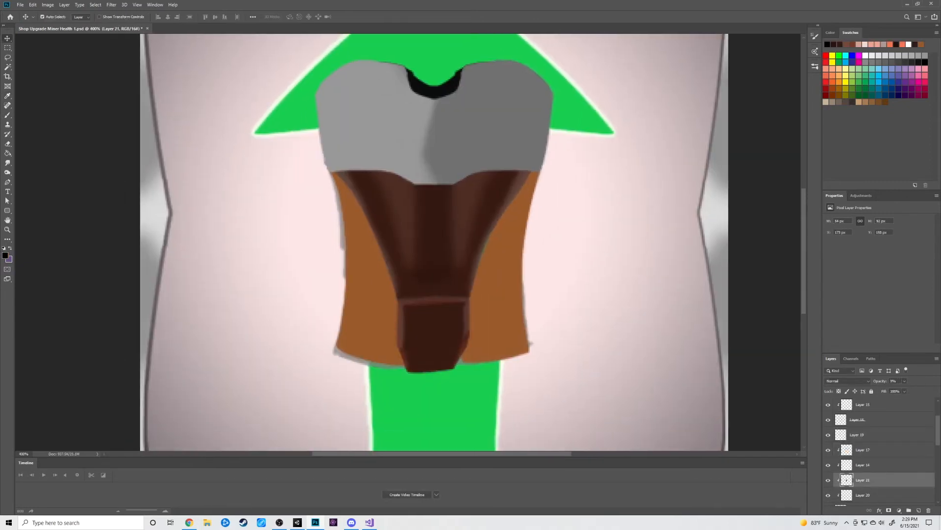
key("ctrl+s")
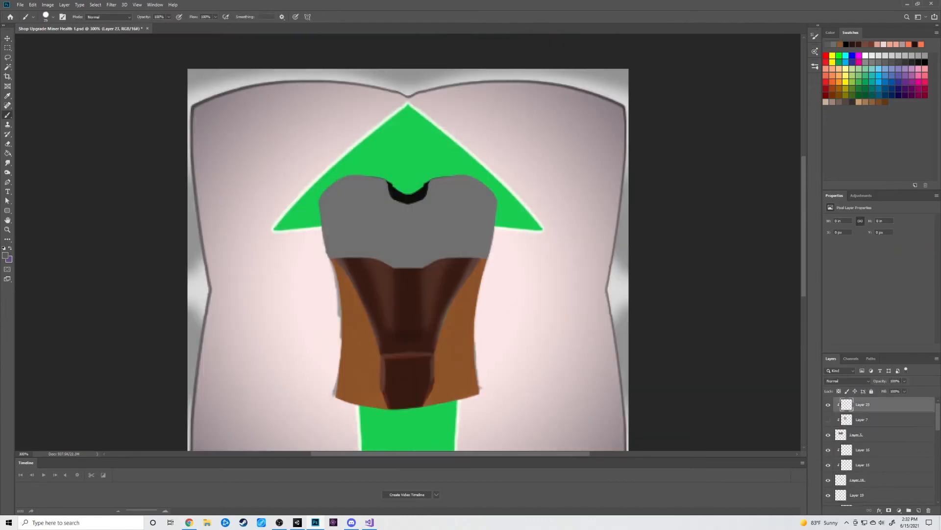
With a smaller brush, paint a darker grey edge along the curved middle of the chest plate's lower border.
key("ctrl+plus")
key("ctrl+plus")
key("bracketleft")
key("bracketleft")
key("bracketleft")
key("bracketleft")
key("bracketleft")
key("bracketleft")
key("bracketleft")
key("bracketleft")
left_click_drag(390, 283, 350, 267)
left_click_drag(430, 282, 470, 267)
left_click_drag(391, 284, 431, 284)
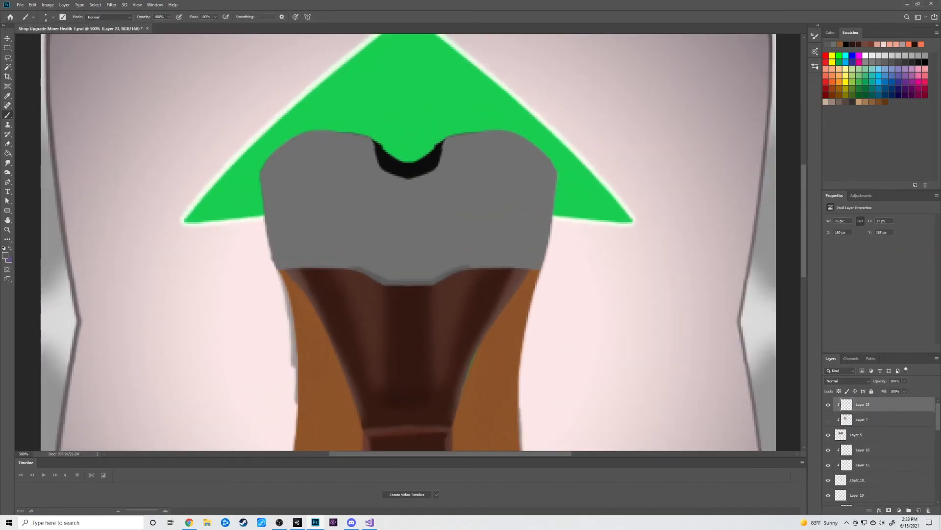
Extend the darker grey edge from the middle of the chest plate's lower border to both outer sides.
left_click_drag(352, 266, 275, 260)
left_click_drag(471, 267, 544, 260)
key("ctrl+1")
key("ctrl+plus")
key("ctrl+plus")
key("ctrl+plus")
scroll(408, 242, "up", 4)
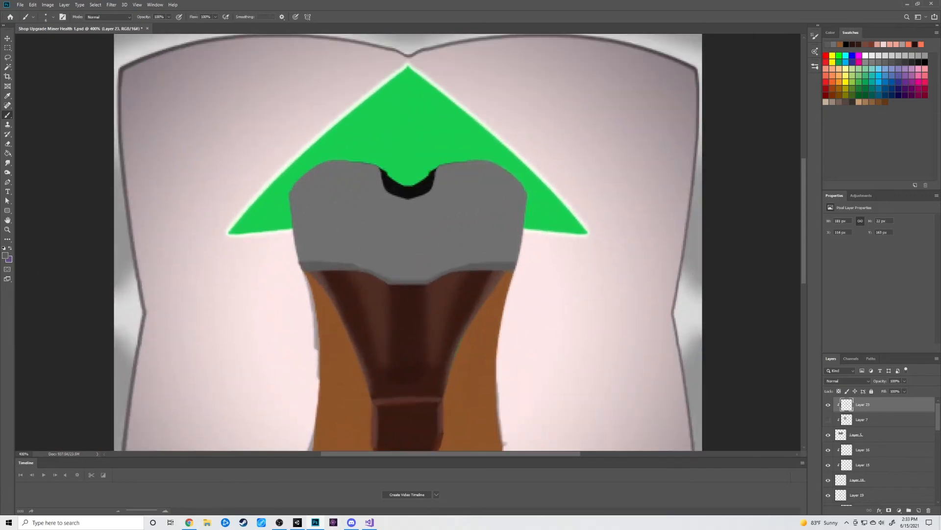
Add a new clipped layer above the chest plate's edge shading and set the foreground colour to white.
key("ctrl+shift+alt+n")
key("ctrl+alt+g")
left_click(5, 255)
left_click(278, 145)
left_click(444, 142)
Paint white highlights on both sides of the chest plate and lower the layer's opacity.
left_click_drag(299, 221, 361, 182)
left_click_drag(519, 223, 459, 181)
left_click(904, 381)
left_click_drag(906, 390, 882, 390)
left_click(297, 232)
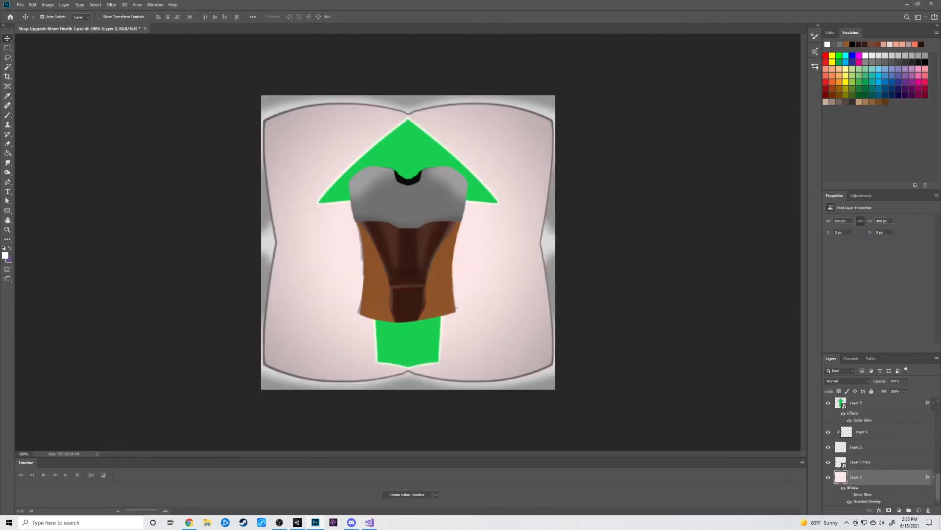
Pick a new foreground colour for the pink background layer of the Shop Upgrade Miner Health 2 illustration.
left_click(5, 255)
left_click(381, 224)
left_click(444, 142)
left_click(343, 147)
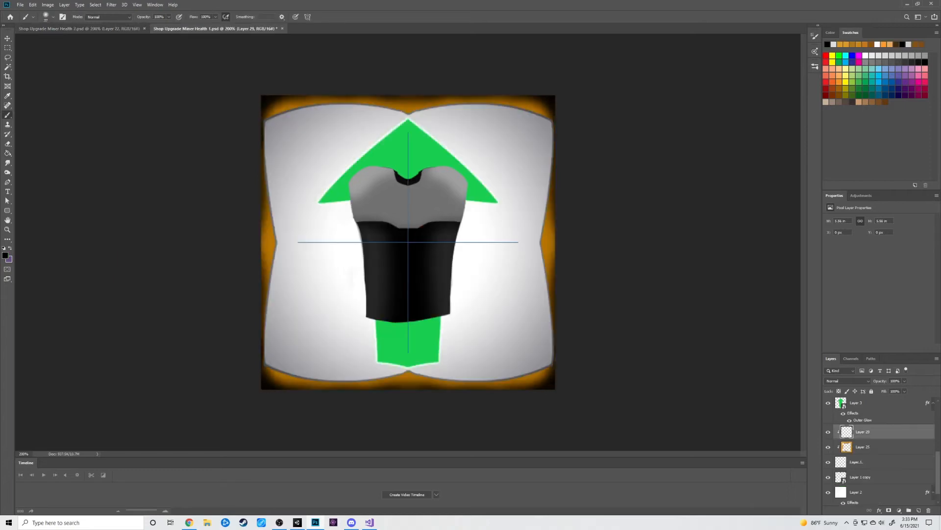
Set the frame's black shading layer to 30% opacity and add a new layer above the orange frame layer.
left_click_drag(905, 381, 883, 389)
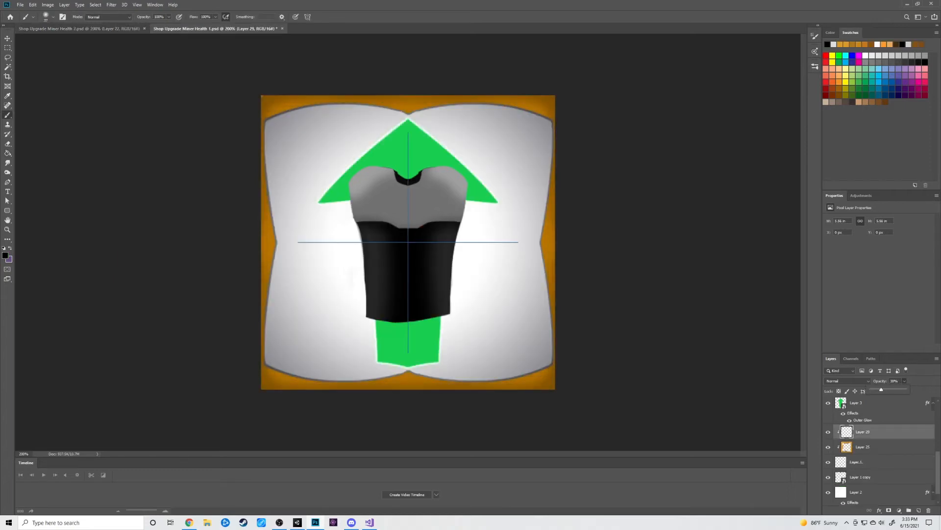
left_click(863, 446)
left_click(918, 510)
Set the foreground colour to white and paint soft highlights at the middle of the orange frame's edges.
left_click(4, 255)
left_click(274, 138)
left_click(491, 137)
left_click_drag(550, 242, 550, 262)
left_click_drag(408, 103, 436, 100)
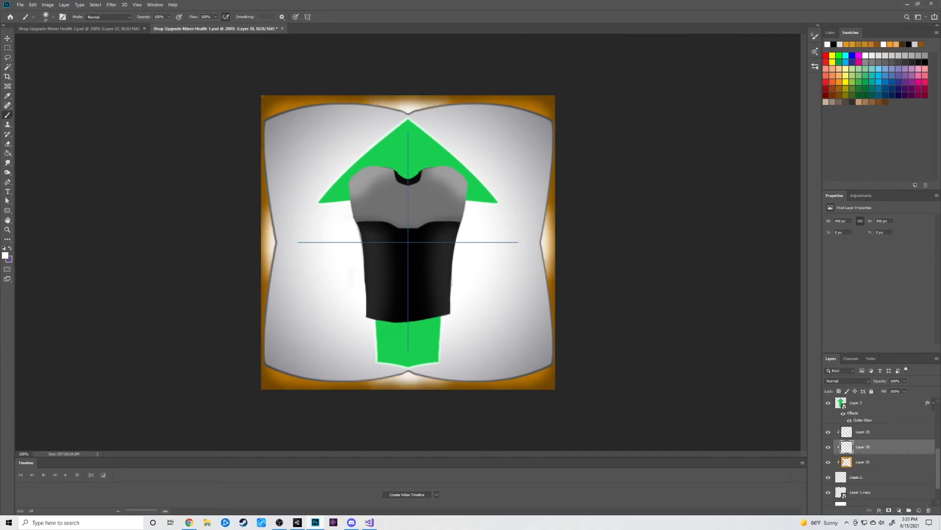
left_click_drag(493, 101, 539, 109)
Lower the opacity of the frame's white highlight layer and change its blend mode.
left_click_drag(905, 381, 884, 389)
left_click(847, 381)
left_click(852, 453)
Open the Gaussian Blur filter for the frame's highlight layer.
key("ctrl+minus")
key("ctrl+minus")
key("ctrl+minus")
key("ctrl+plus")
key("ctrl+plus")
key("ctrl+plus")
left_click(111, 5)
left_click(221, 113)
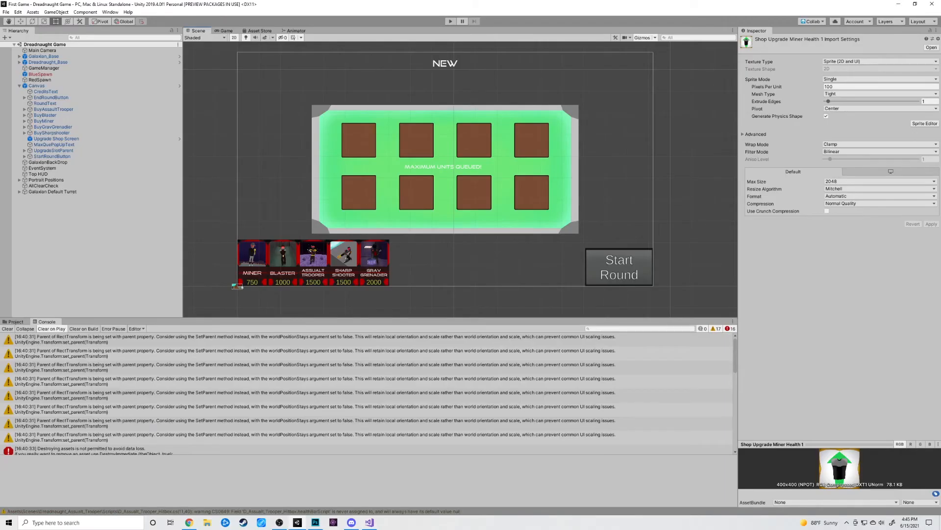
Playtest the game in Unity by starting a round and picking the Miner Health Upgrade 2 in the shop's second row.
key("ctrl+p")
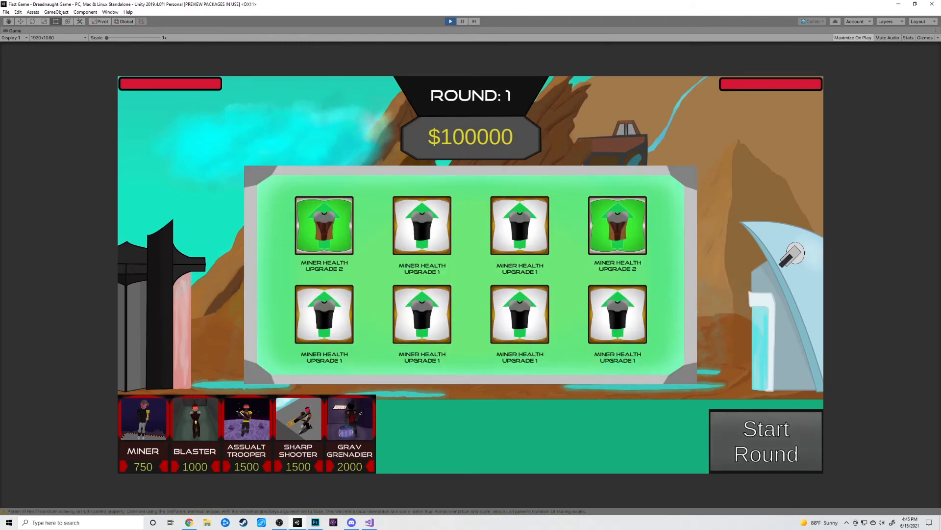
left_click(766, 441)
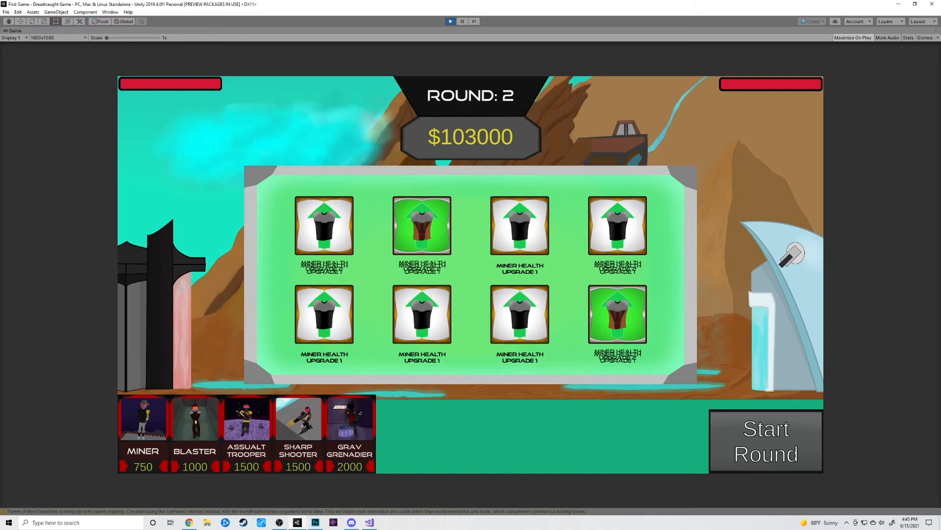
left_click(618, 314)
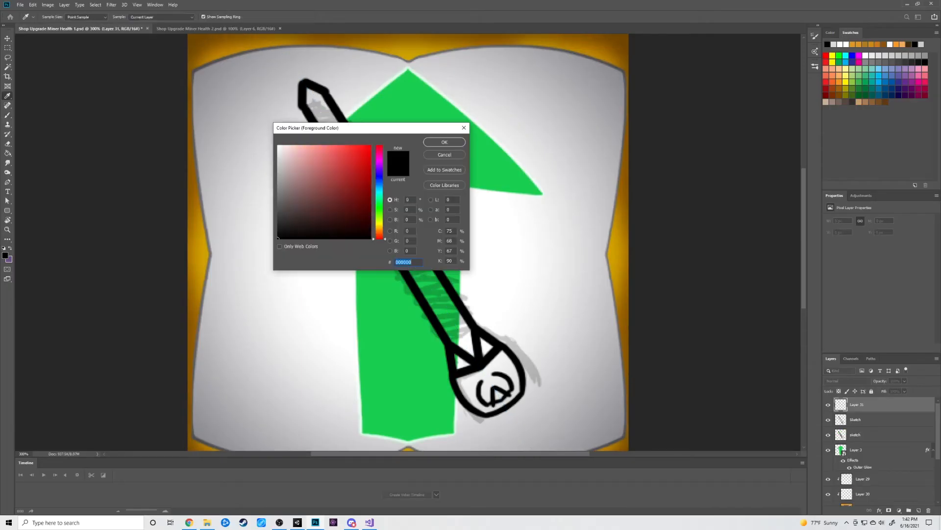
In Photoshop, set the foreground colour to a bluish grey and paint over the outline of the blade's pointed tip.
left_click(379, 183)
left_click(284, 170)
left_click(283, 184)
key("Return")
left_click_drag(302, 104, 304, 81)
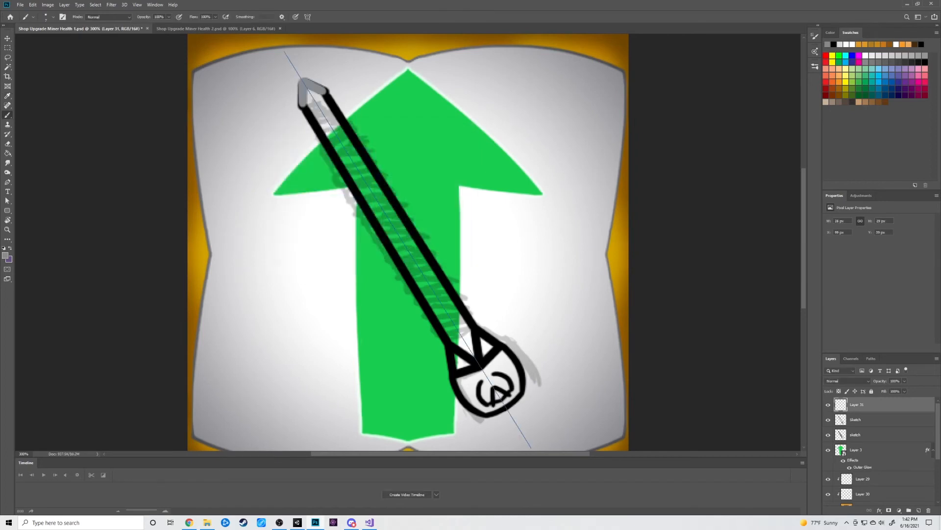
Paint the long diagonal blade in grey over the sketch, from its tip down to the handle.
left_click(447, 343, "shift")
scroll(446, 342, "down", 2)
scroll(408, 242, "up", 3)
mouse_move(309, 117)
left_mouse_down()
mouse_move(430, 312)
mouse_move(455, 302)
mouse_move(472, 343)
mouse_move(461, 321)
mouse_move(466, 333)
left_mouse_up()
scroll(430, 313, "down", 2)
scroll(466, 334, "down", 1)
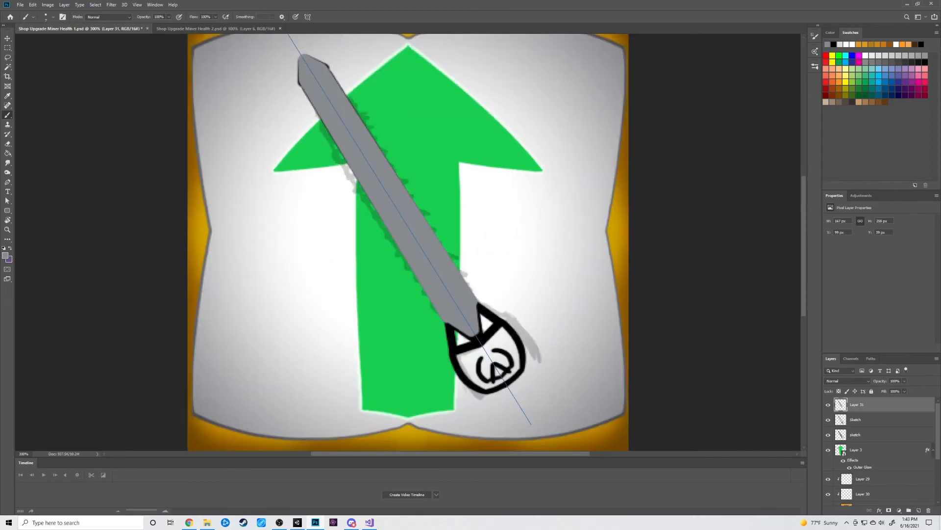
scroll(408, 242, "up", 1)
key("e")
scroll(408, 241, "down", 2)
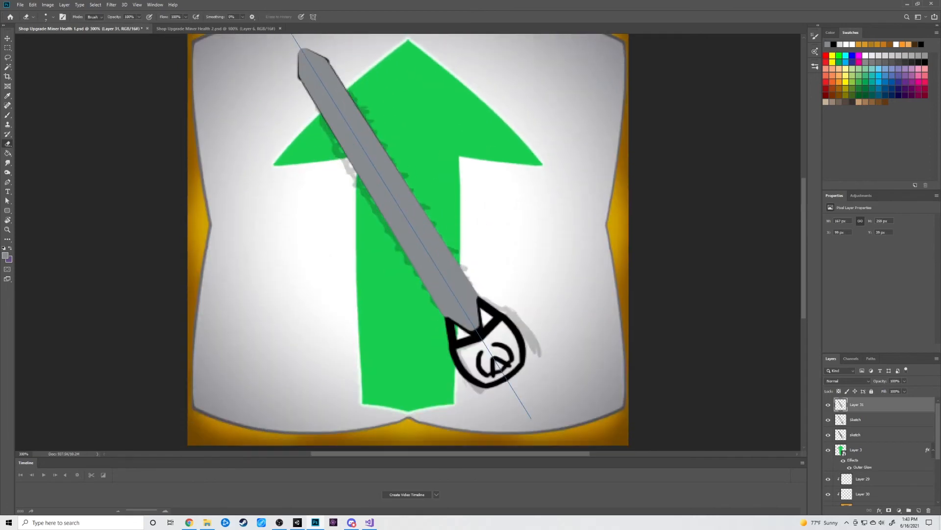
scroll(408, 242, "up", 1)
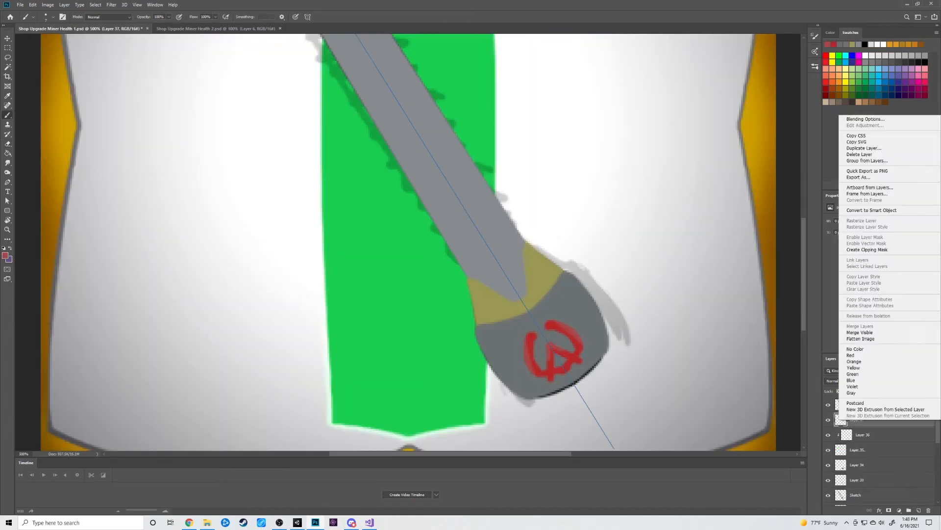
Clip the new layer to the red emblem's layer, paint black shading over the emblem and lower the layer's opacity to 14%.
left_click(867, 250)
key("d")
left_click_drag(565, 370, 579, 357)
left_click_drag(905, 380, 876, 390)
key("ctrl+minus")
key("ctrl+minus")
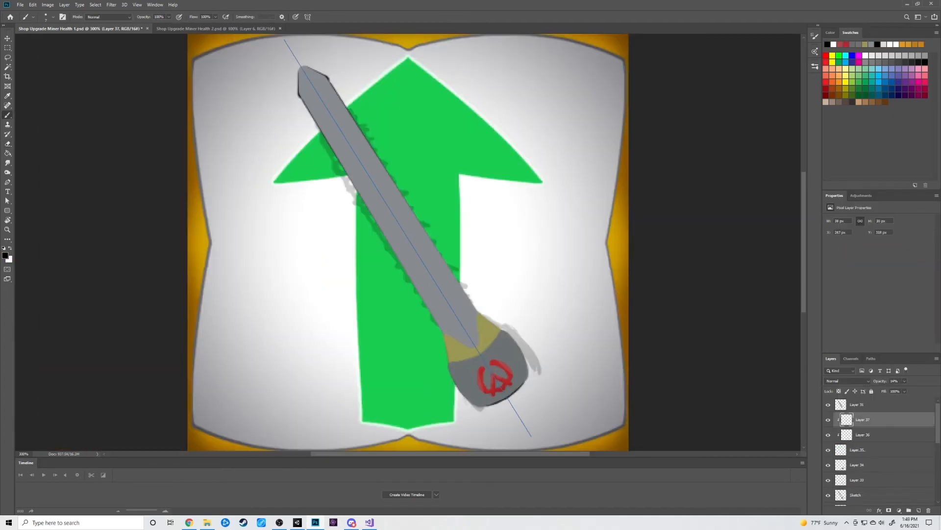
Add a clipped layer above the grey handle's layer and paint shading along the handle's outer edge.
key("v")
left_click(863, 464)
left_click(918, 510)
right_click(867, 464)
left_click(867, 298)
scroll(408, 241, "down", 2)
key("b")
left_click_drag(502, 306, 528, 352)
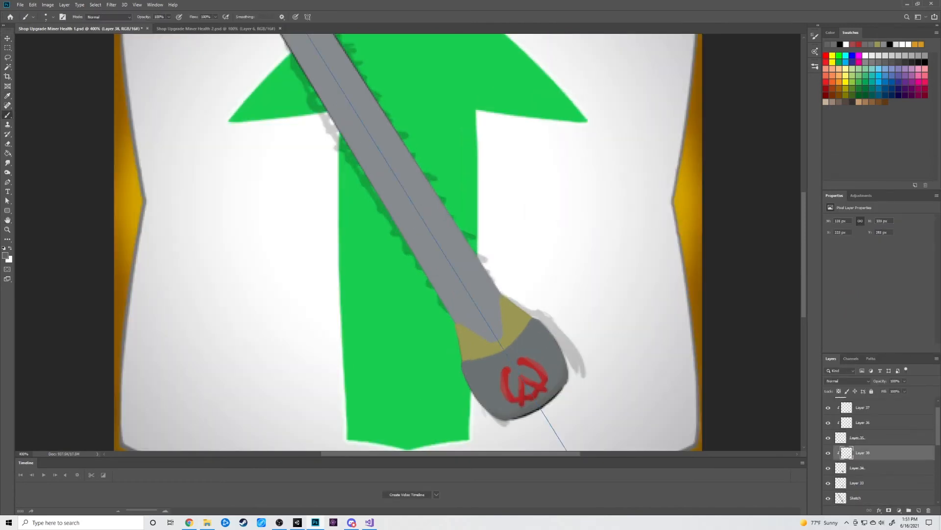
Add another clipped layer on the handle, choose a grey sampled from the artwork and paint along the handle's outer edge.
left_click(918, 510)
key("ctrl+alt+g")
key("x")
left_click(6, 256)
key("Escape")
left_click(863, 468)
left_click(529, 339, "alt")
left_click(6, 255)
left_click(287, 189)
left_click(445, 141)
left_click(863, 452)
left_click_drag(532, 324, 566, 368)
Soften the handle's edge shading with a Gaussian Blur.
key("e")
left_click(111, 4)
left_click(220, 117)
key("Return")
key("ctrl+minus")
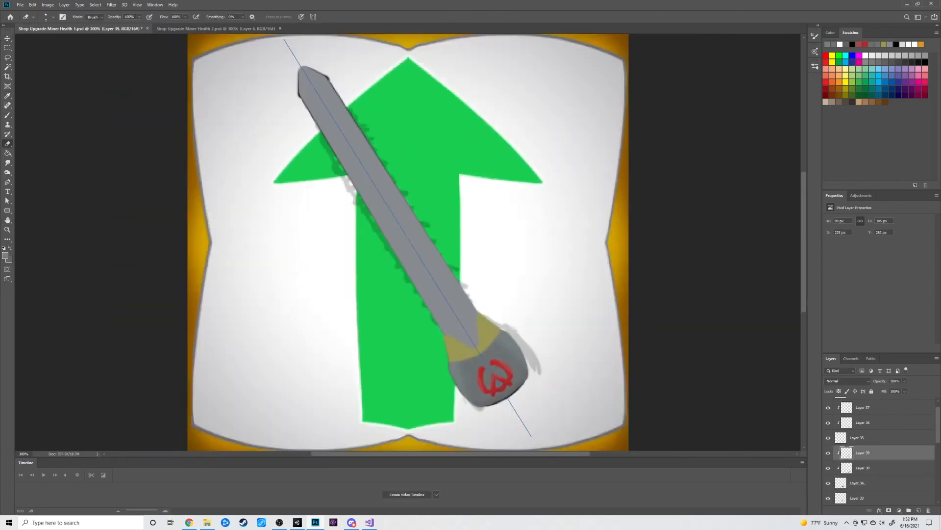
Add a clipped layer above the olive collar's layer and paint shading across the collar.
key("ctrl+plus")
left_click(863, 498)
left_click(918, 510)
key("ctrl+alt+g")
key("b")
left_click_drag(502, 340, 529, 363)
Set a new foreground shade from a sampled colour, undo the last change and open the Gaussian Blur filter for the collar shading.
left_click(515, 362, "alt")
left_click(6, 255)
left_click(319, 183)
left_click(444, 142)
key("ctrl+z")
left_click(110, 5)
left_click(221, 117)
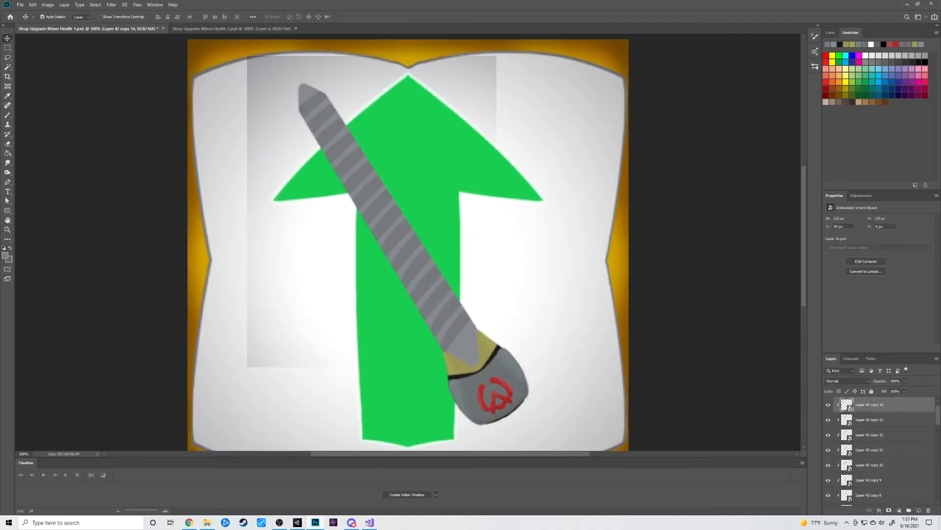
Erase small notches along both edges of the striped grey blade on Layer 31 to shape it like a drill.
scroll(408, 242, "down", 1)
scroll(877, 449, "down", 3)
left_click(863, 497)
key("e")
left_click(52, 16)
key("Return")
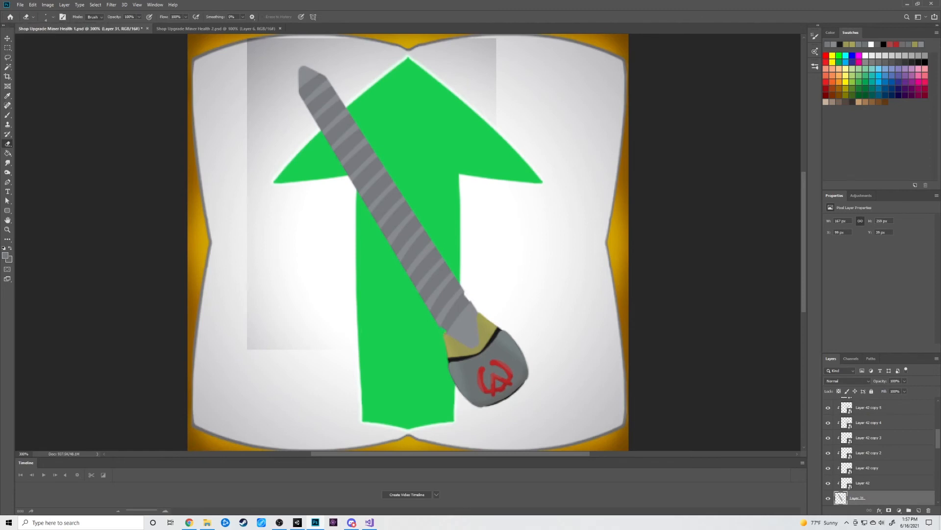
left_click_drag(420, 292, 423, 300)
key("ctrl+plus")
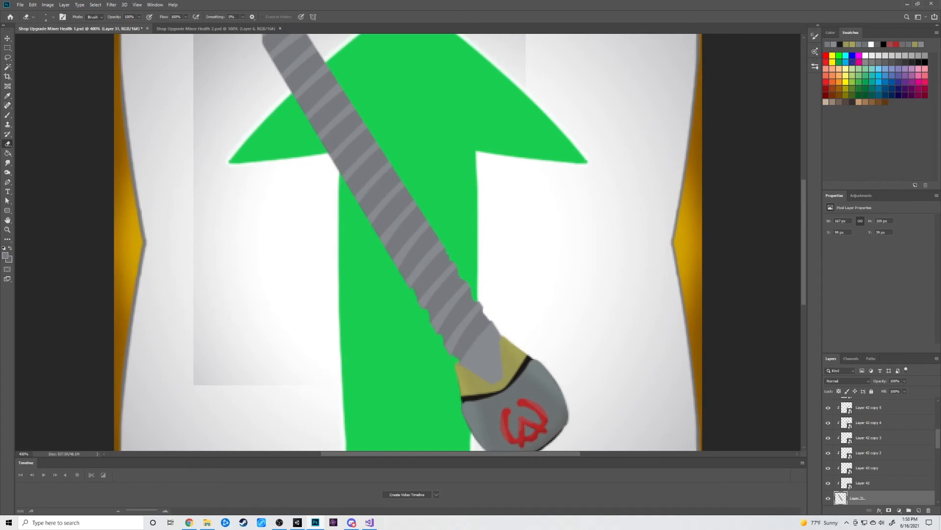
left_click_drag(401, 271, 403, 277)
left_click_drag(431, 229, 392, 257)
left_click_drag(421, 212, 424, 217)
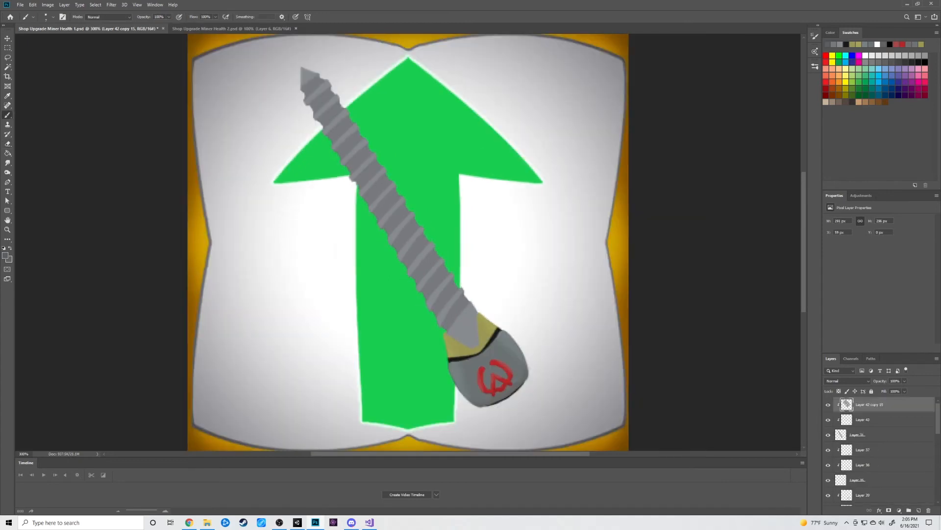
Choose a neutral grey on Layer 43 and paint shading strokes on the tip and across each thread of the drill.
left_click(869, 434)
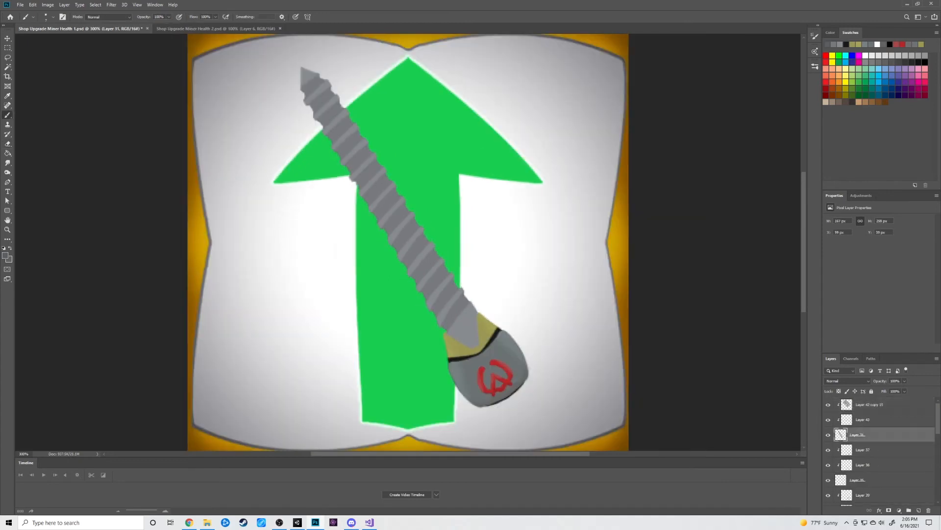
left_click(869, 419)
left_click(6, 256)
left_click(278, 173)
key("Return")
left_click_drag(303, 70, 307, 84)
scroll(314, 98, "up", 1)
left_click_drag(307, 125, 327, 107)
left_click_drag(317, 141, 336, 123)
left_click_drag(326, 156, 346, 138)
left_click_drag(333, 171, 354, 151)
left_click_drag(342, 186, 364, 165)
left_click_drag(352, 201, 373, 179)
left_click_drag(362, 216, 383, 193)
left_click_drag(371, 232, 393, 208)
left_click_drag(380, 249, 402, 223)
left_click_drag(390, 266, 412, 238)
left_click_drag(401, 281, 420, 254)
left_click_drag(410, 298, 432, 268)
left_click_drag(418, 314, 441, 283)
left_click_drag(427, 331, 450, 299)
mouse_move(438, 347)
left_mouse_down()
mouse_move(462, 314)
mouse_move(471, 329)
left_mouse_up()
left_click(112, 5)
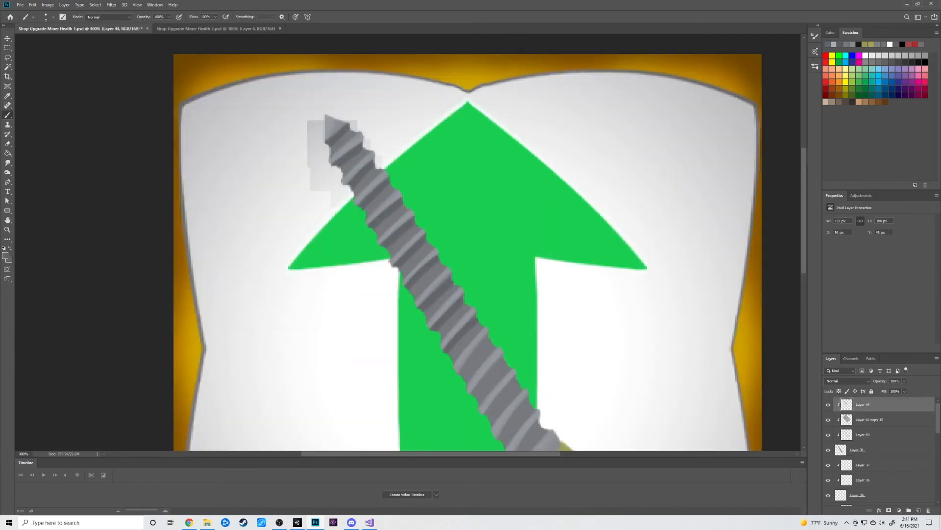
Paint further shading strokes across the lower threads of the drill on Layer 44.
left_click_drag(461, 373, 488, 338)
left_click_drag(473, 395, 502, 360)
left_click_drag(483, 412, 515, 377)
scroll(490, 245, "down", 1)
scroll(467, 243, "down", 2)
key("ctrl+minus")
Apply Blur to the thread shading on Layer 44 and open the Gaussian Blur filter.
left_click(111, 4)
mouse_move(115, 88)
left_click(210, 95)
left_click(111, 5)
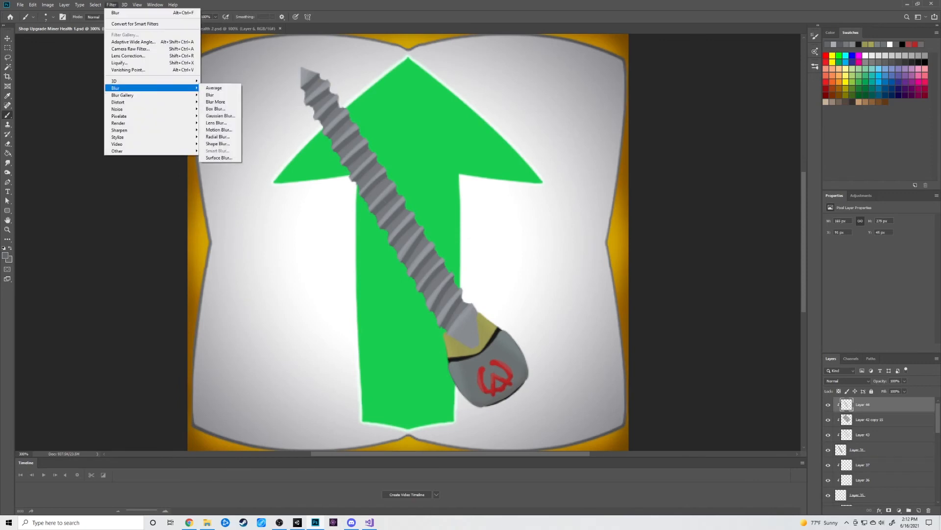
left_click(220, 116)
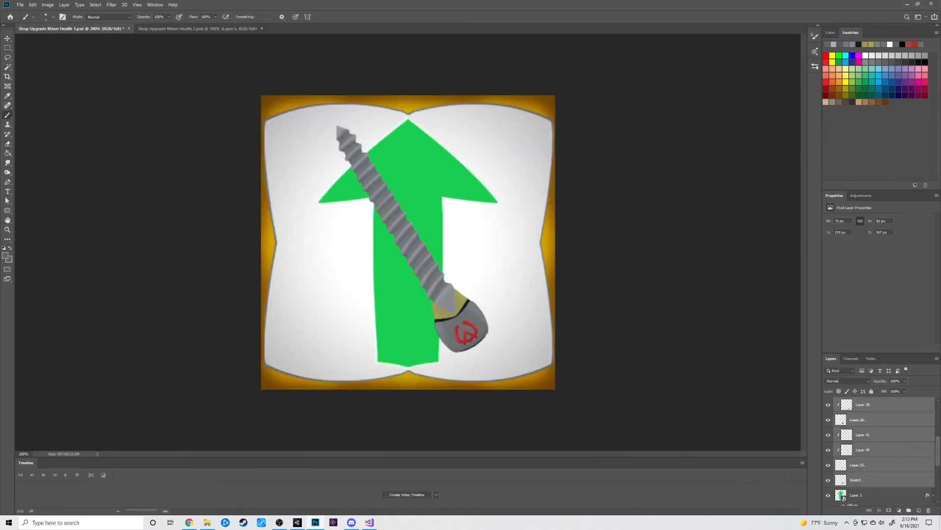
Transform the drill so that it stands upright, resized and centred over the green arrow.
key("ctrl+t")
left_click_drag(516, 50, 595, 134)
left_click_drag(414, 332, 416, 333)
left_click_drag(412, 169, 409, 171)
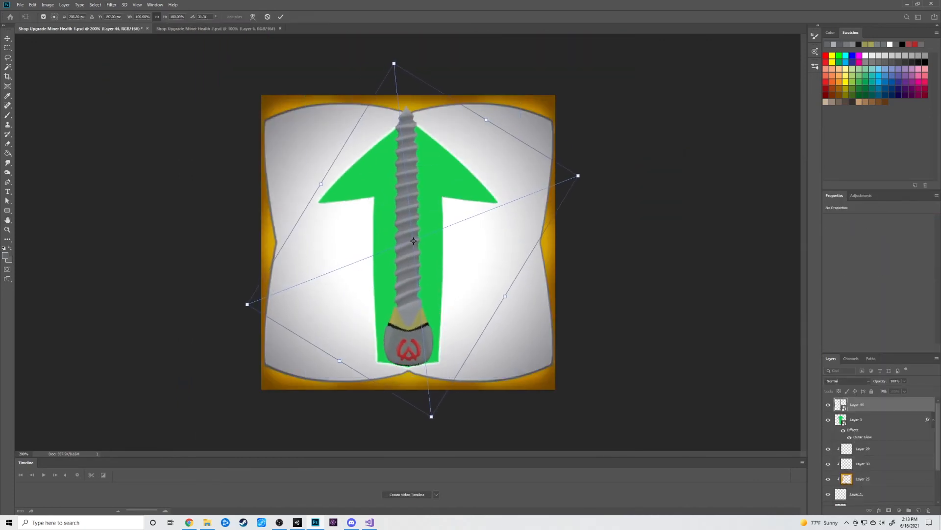
left_click_drag(411, 52, 409, 52)
left_click_drag(485, 119, 476, 149)
left_click_drag(399, 178, 407, 174)
key("Return")
key("Return")
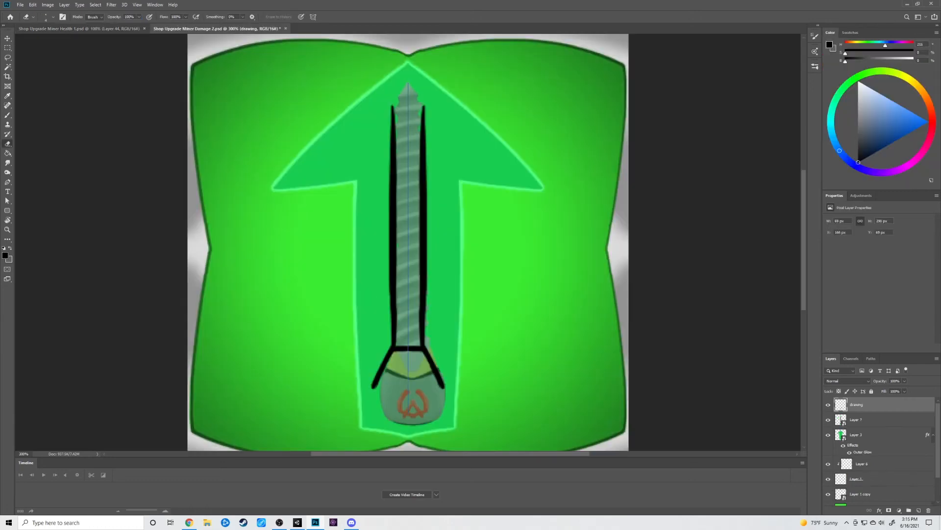
mouse_move(372, 386)
left_mouse_down()
mouse_move(444, 386)
mouse_move(358, 438)
left_mouse_up()
left_click_drag(441, 387, 459, 437)
mouse_move(358, 432)
left_mouse_down()
mouse_move(459, 431)
mouse_move(363, 439)
mouse_move(398, 437)
mouse_move(363, 439)
mouse_move(363, 430)
left_mouse_up()
key("ctrl+z")
key("ctrl+z")
key("ctrl+z")
key("ctrl+z")
key("ctrl+z")
key("ctrl+z")
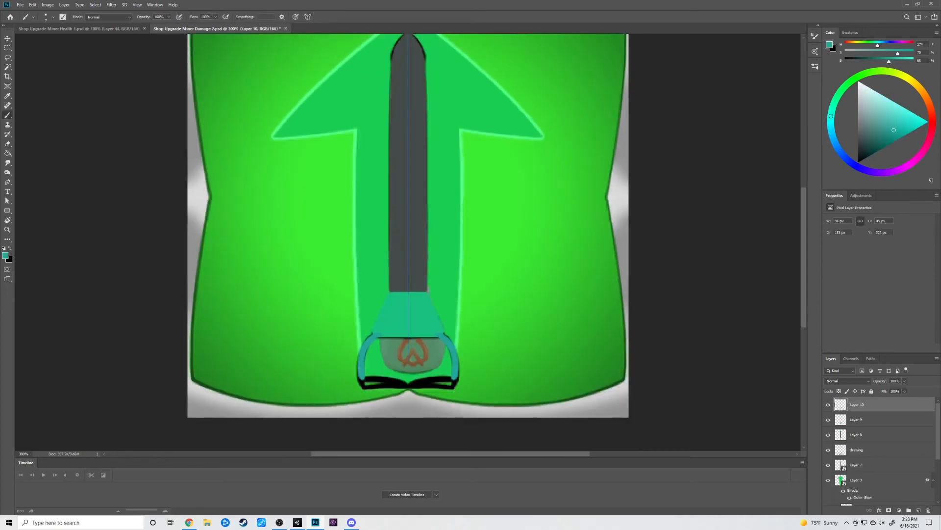
Paint the handle's rounded base in teal on Layer 10, undoing the stray strokes.
left_click_drag(381, 336, 408, 337)
key("ctrl+z")
left_click_drag(364, 357, 408, 334)
key("ctrl+z")
mouse_move(363, 375)
left_mouse_down()
mouse_move(407, 386)
mouse_move(380, 339)
mouse_move(405, 342)
mouse_move(408, 378)
left_mouse_up()
scroll(408, 358, "down", 2)
Add a layer above the drawing layer and paint the handle's bottom bands in golden yellow c6a717.
left_click(856, 449)
key("ctrl+shift+alt+n")
left_click(5, 256)
left_click(379, 225)
left_click(361, 166)
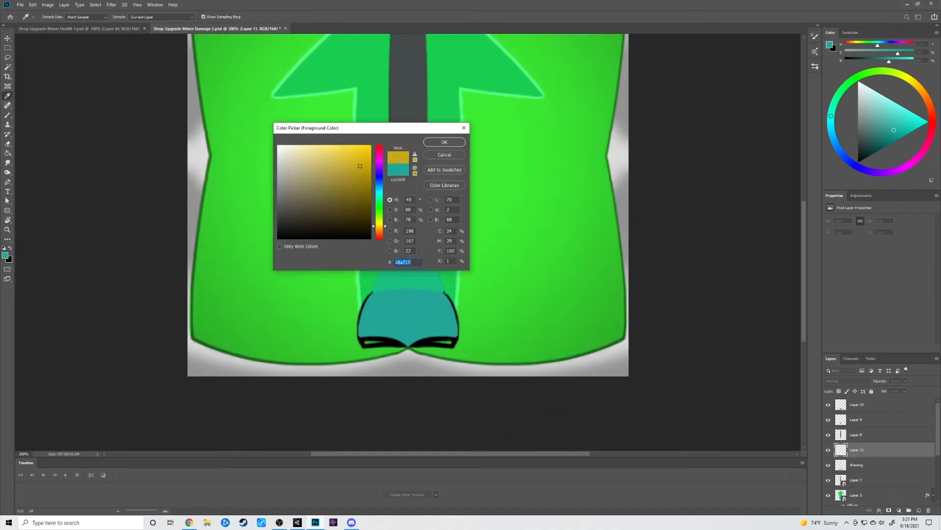
left_click(444, 141)
mouse_move(362, 339)
left_mouse_down()
mouse_move(403, 346)
mouse_move(397, 342)
left_mouse_up()
scroll(407, 221, "up", 3)
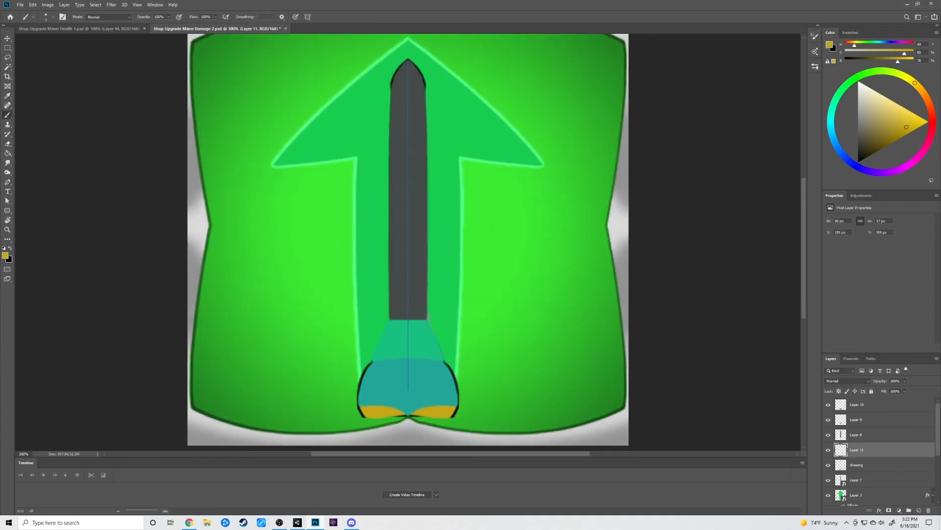
scroll(408, 220, "up", 2)
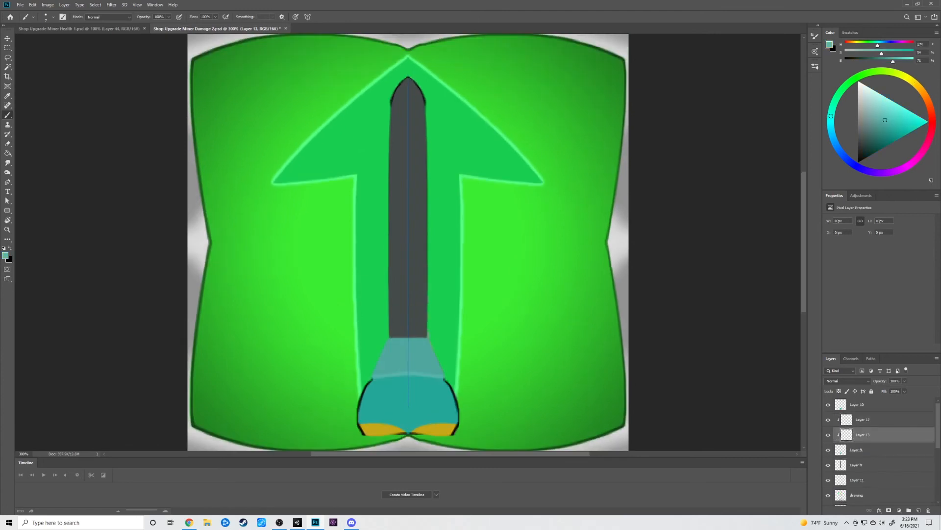
left_click_drag(416, 341, 430, 371)
left_click(904, 380)
left_click_drag(907, 389, 888, 389)
key("ctrl+z")
Resize the brush, paint teal shading down the sides of the pale collar on Layer 13 and soften it with a blur filter.
left_click(53, 17)
left_click(10, 43)
key("Return")
left_click_drag(415, 341, 430, 372)
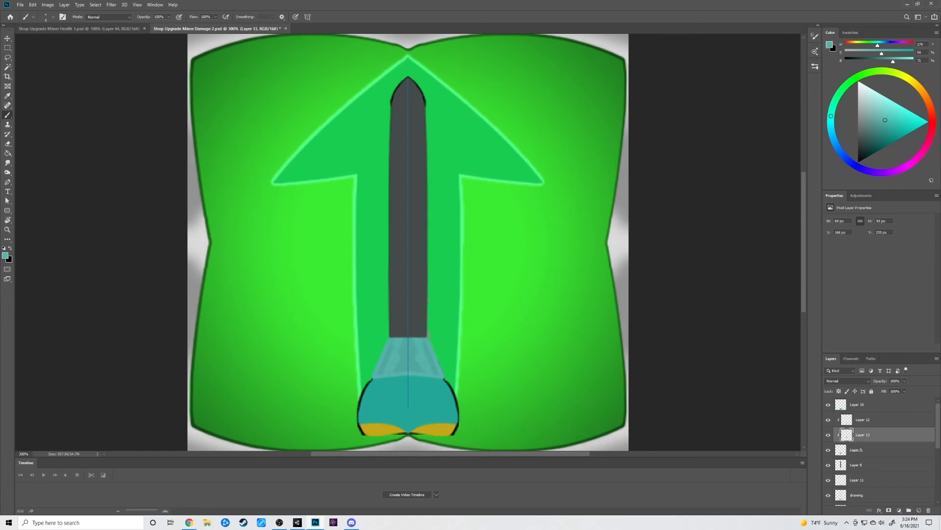
left_click(112, 4)
left_click(220, 110)
key("Return")
Add a layer above Layer 10 and clip it to the handle's rounded base.
scroll(424, 436, "up", 1, "alt")
left_click_drag(424, 344, 424, 293)
key("v")
left_click(863, 404)
left_click(919, 510)
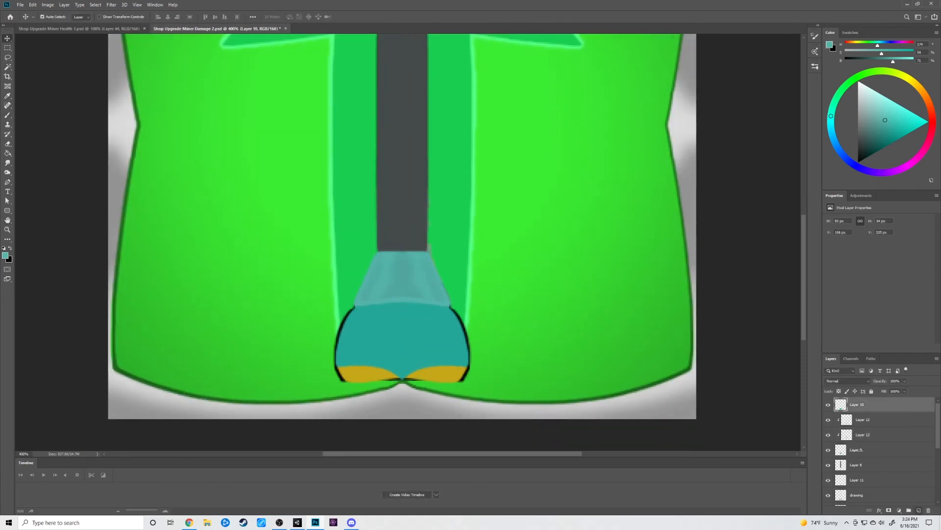
right_click(865, 407)
left_click(866, 236)
Sample the collar's pale teal, paint highlights on the handle's rounded base and soften them with a blur filter.
left_click(5, 255)
left_click(402, 274)
left_click(445, 142)
key("b")
left_click(52, 17)
left_click(14, 42)
left_click_drag(444, 378, 427, 305)
left_click(111, 4)
mouse_move(147, 88)
left_click(216, 117)
key("Return")
Select the collar's layer, sample its colour and change the blend mode of the layer above it.
left_click_drag(424, 344, 430, 279)
key("ctrl+shift+alt+n")
key("ctrl+z")
left_click(408, 270, "ctrl")
left_click(408, 270, "alt")
key("alt+]")
left_click(847, 381)
left_click(833, 508)
left_click(847, 381)
key("Return")
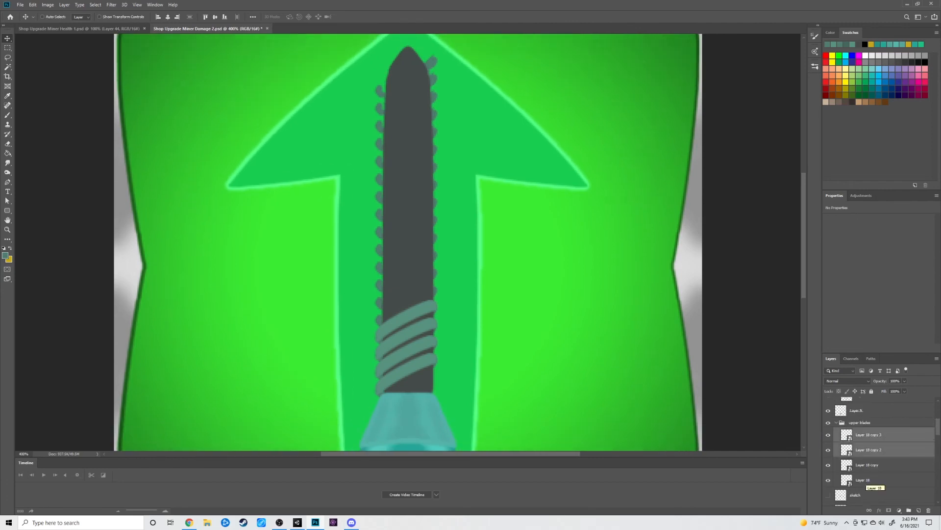
Open the Layer 18 blade smart object, choose a lighter teal and add a clipped layer for highlights.
double_click(847, 480)
key("ctrl+plus")
key("b")
left_click(5, 255)
left_click(307, 171)
key("Return")
key("ctrl+shift+alt+n")
key("ctrl+alt+g")
Paint light teal highlights on both parts of the blade, undoing the first strokes and repainting them.
left_click_drag(309, 228, 323, 282)
left_click_drag(411, 181, 426, 223)
key("ctrl+z")
key("ctrl+z")
left_click_drag(305, 236, 314, 286)
left_click_drag(427, 177, 436, 221)
Soften the blade highlights with a blur filter, save the smart object and return to Shop Upgrade Miner Damage 2.psd.
left_click(111, 4)
mouse_move(123, 95)
left_click(221, 116)
left_click_drag(574, 209, 578, 208)
key("Return")
key("ctrl+minus")
key("ctrl+minus")
key("ctrl+s")
left_click(216, 29)
scroll(407, 240, "down", 3)
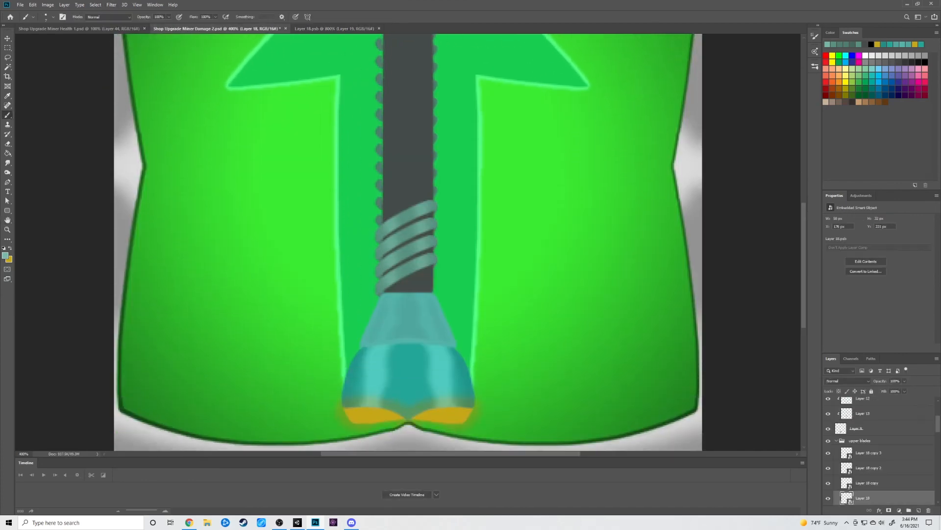
Duplicate the upper blade layers and move the copies up along the drill's shaft.
scroll(407, 240, "up", 1)
scroll(878, 451, "down", 1)
left_click(869, 422, "shift")
scroll(407, 240, "up", 1)
key("ctrl+j")
key("v")
left_click_drag(409, 280, 409, 209)
Duplicate the blades again, place the copies nearer the shaft's tip and gather the copied layers together.
scroll(409, 210, "up", 3)
key("ctrl+j")
left_click_drag(409, 295, 414, 150)
key("Return")
scroll(414, 150, "down", 6)
left_click(869, 437)
left_click(869, 422, "shift")
right_click(868, 422)
left_click(865, 147)
key("Return")
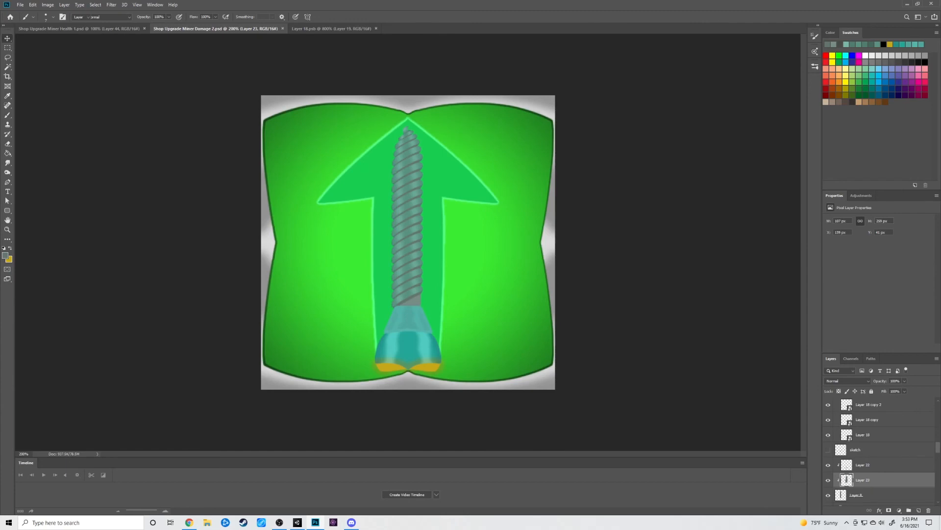
Soften the drill shading on Layer 23 and on Layer 22 with a blur filter.
left_click(111, 4)
left_click(221, 116)
mouse_move(577, 208)
left_mouse_down()
mouse_move(596, 208)
mouse_move(583, 208)
left_mouse_up()
key("Return")
left_click(863, 464)
left_click(111, 4)
left_click(220, 116)
key("Return")
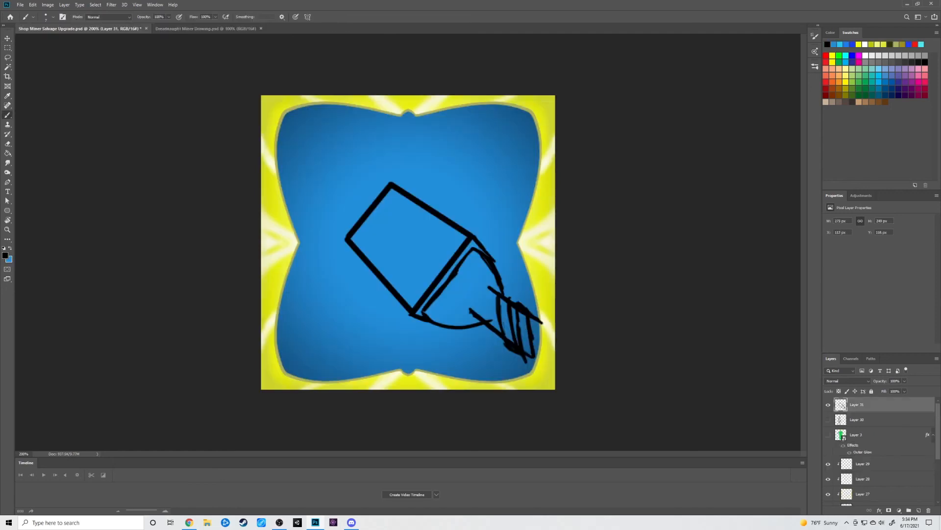
Rework the tool sketch on Layer 31, erasing the neck's bulging curves and redrawing them narrower towards the hatched shaft.
left_click_drag(530, 339, 531, 364)
mouse_move(494, 293)
left_mouse_down()
mouse_move(486, 321)
mouse_move(430, 320)
left_mouse_up()
key("e")
left_click_drag(437, 324, 482, 325)
left_click_drag(502, 291, 499, 277)
key("b")
left_click_drag(451, 318, 473, 314)
left_click_drag(495, 272, 496, 292)
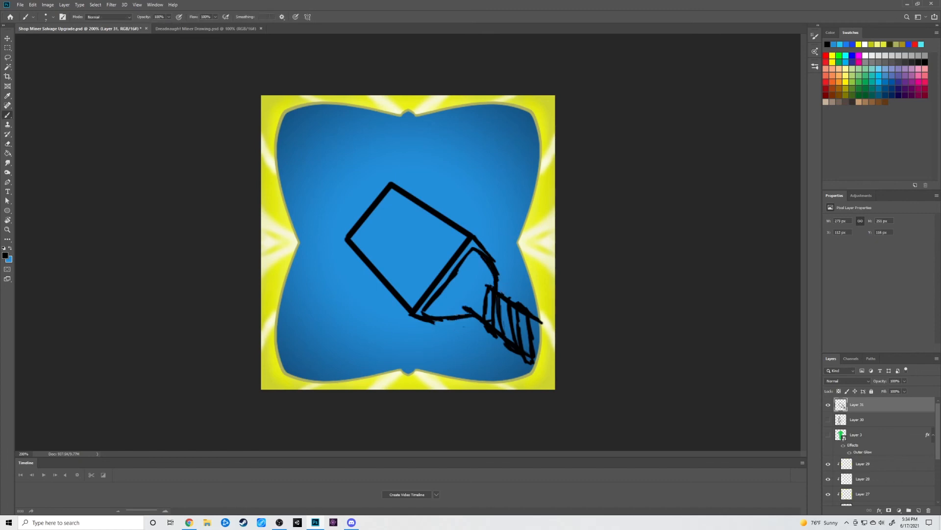
Sketch an inner outline with cut corners inside the tool's rectangular head.
mouse_move(368, 252)
left_mouse_down()
mouse_move(364, 229)
mouse_move(393, 196)
mouse_move(416, 296)
mouse_move(451, 249)
left_mouse_up()
left_click_drag(451, 249, 447, 232)
left_click_drag(392, 197, 448, 232)
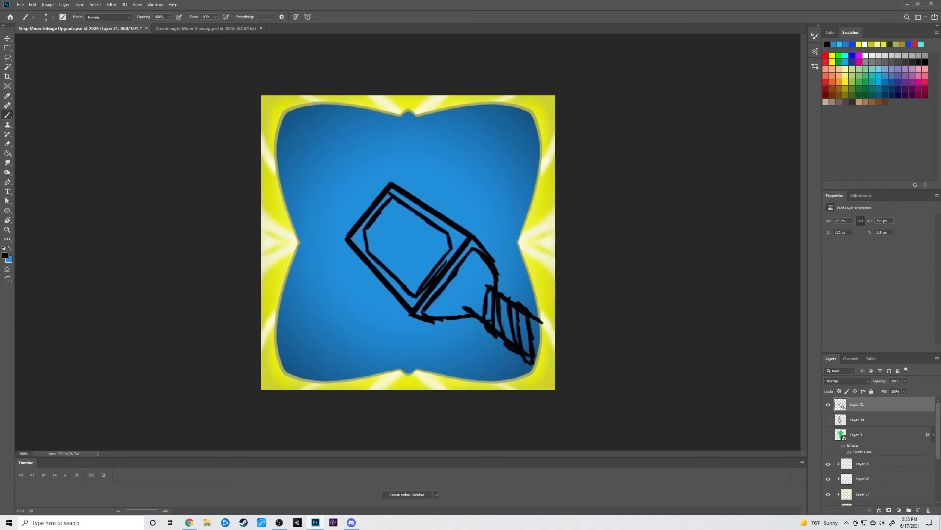
Extend the hatched shaft's edges into the neck and sketch a curved arc around its end.
left_click_drag(480, 280, 490, 290)
left_click_drag(467, 304, 478, 313)
key("e")
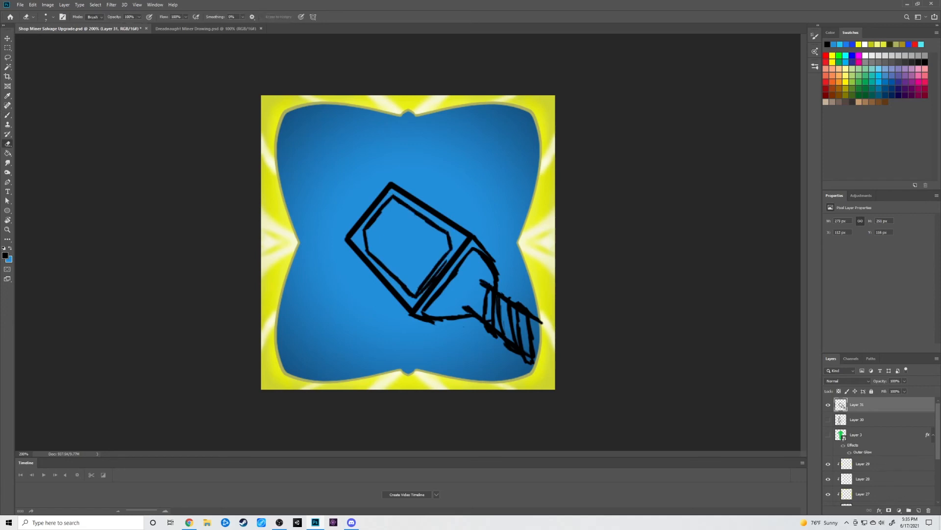
key("b")
left_click_drag(452, 310, 492, 273)
key("e")
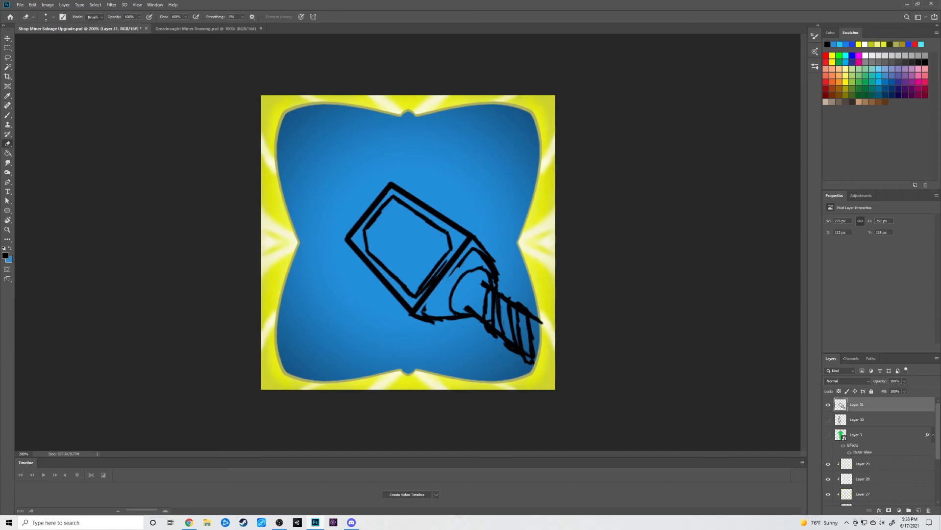
Erase the stray outline strokes along both sides of the sketched neck and tidy its contour.
left_click_drag(472, 249, 494, 269)
key("b")
key("e")
left_click_drag(416, 316, 453, 317)
key("b")
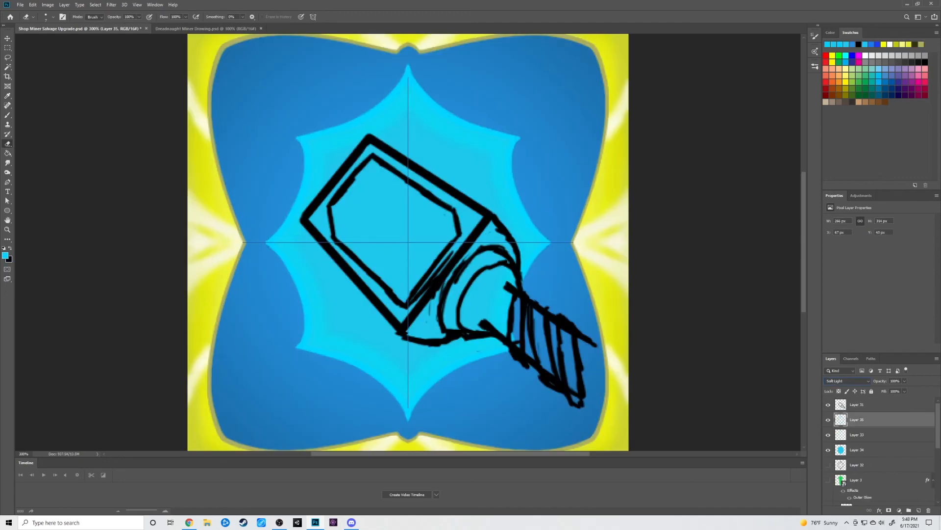
Add a new layer directly below the Layer 31 sketch and set cyan as the painting colour.
left_click(863, 404)
left_click(919, 510, "ctrl")
left_click(6, 256)
key("Return")
left_click(814, 66)
scroll(738, 177, "down", 3)
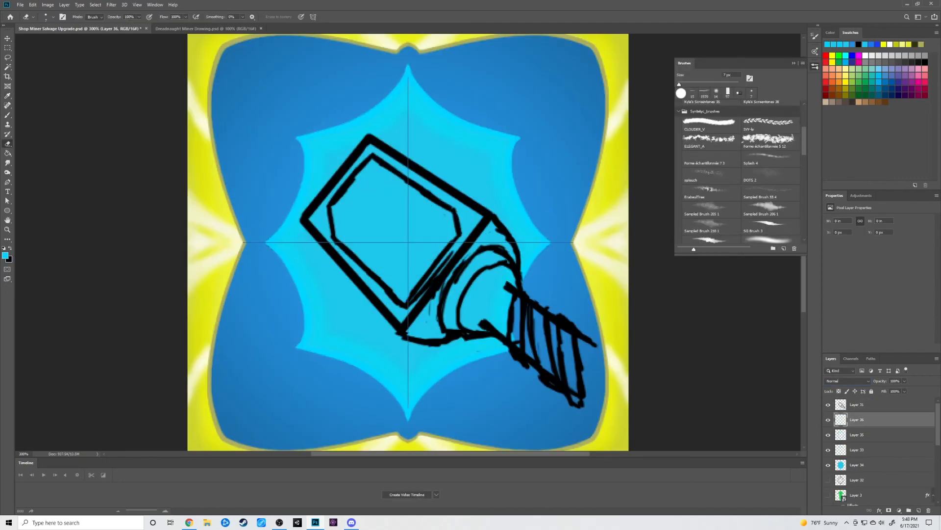
left_click(814, 66)
key("b")
left_click_drag(325, 119, 283, 242)
key("ctrl+z")
Choose the AirSoft brush and paint a soft cyan glow around the star shape on Layer 36.
left_click(815, 67)
scroll(741, 172, "down", 5)
left_click(770, 211)
left_click(343, 157)
key("ctrl+z")
scroll(740, 171, "up", 4)
left_click(770, 152)
mouse_move(270, 235)
left_mouse_down()
mouse_move(397, 81)
mouse_move(304, 137)
mouse_move(269, 235)
left_mouse_up()
key("ctrl+z")
key("ctrl+minus")
key("ctrl+minus")
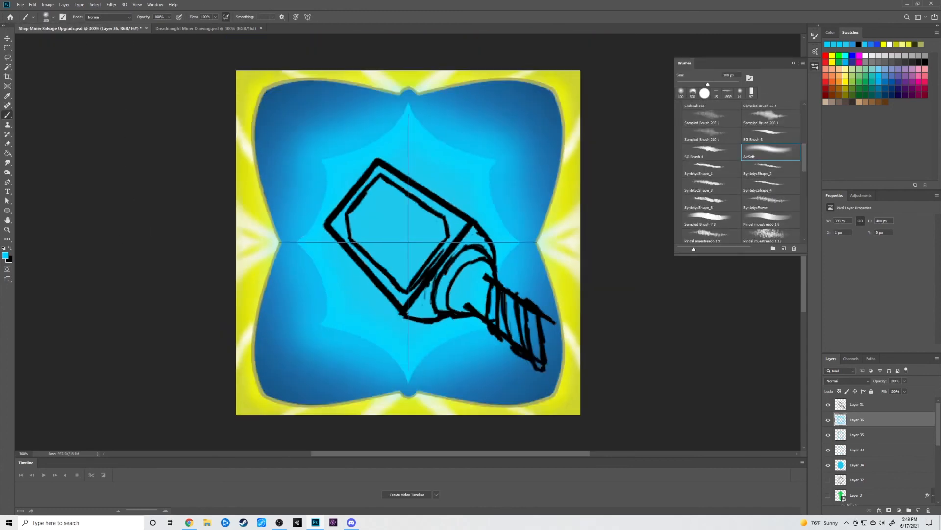
Set the blend mode of Layer 36 to Linear Burn.
left_click(848, 381)
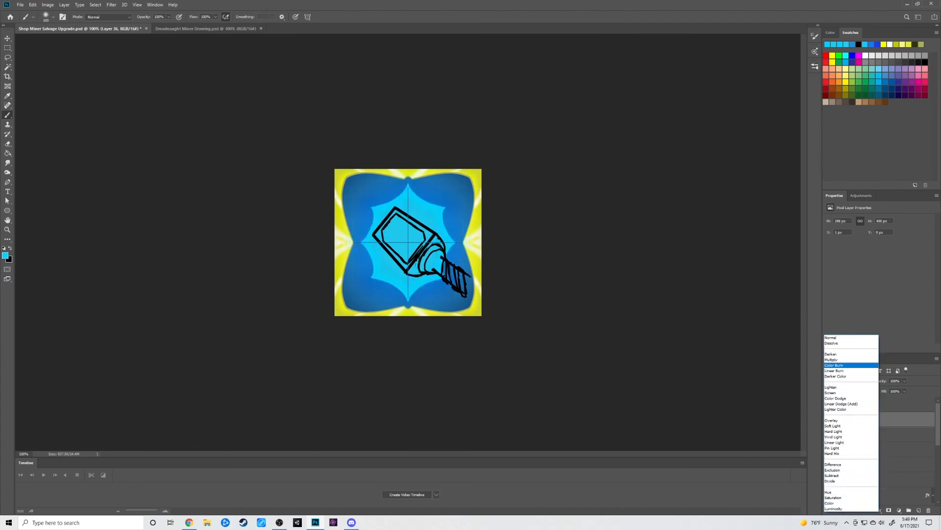
key("Return")
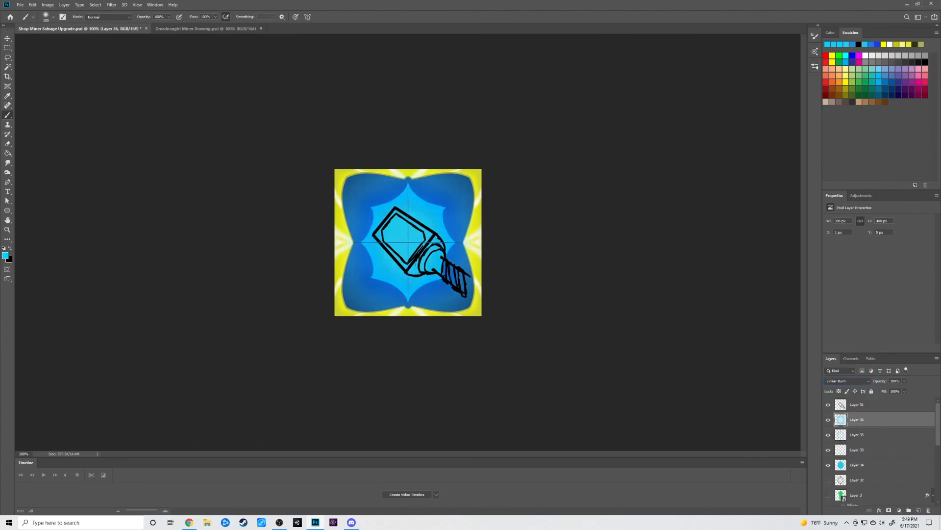
key("ctrl+plus")
key("ctrl+plus")
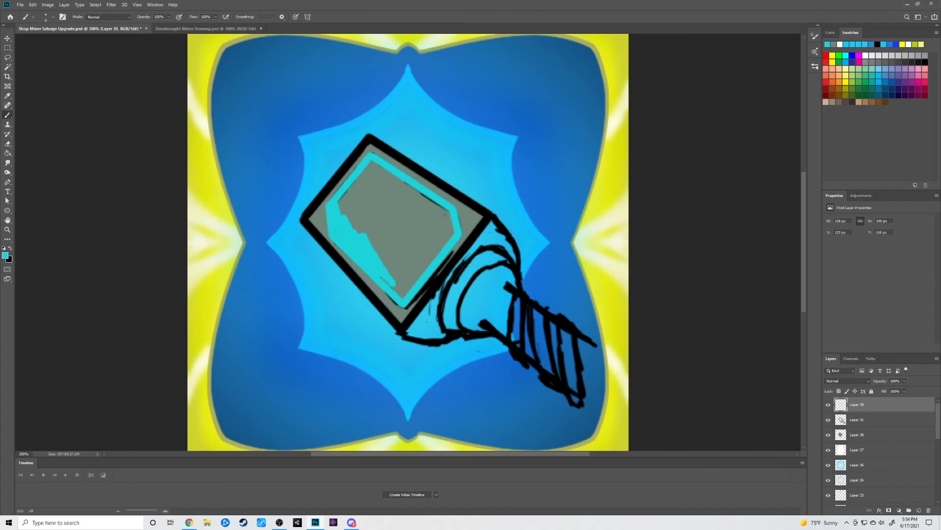
Fill the inner panel of the tool's head completely with turquoise on Layer 39.
mouse_move(407, 279)
left_mouse_down()
mouse_move(393, 216)
mouse_move(439, 233)
mouse_move(407, 208)
mouse_move(399, 184)
mouse_move(343, 199)
mouse_move(395, 179)
left_mouse_up()
scroll(408, 242, "up", 1)
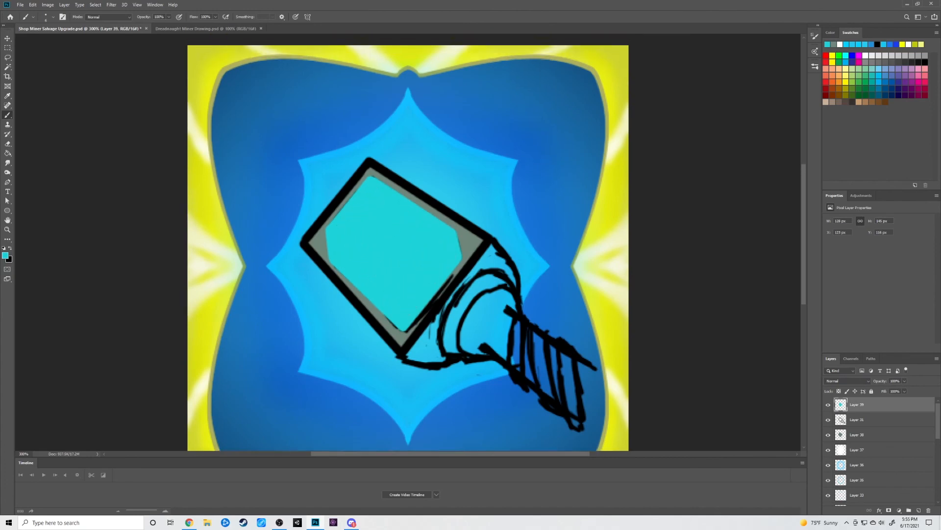
scroll(408, 243, "down", 2)
scroll(408, 242, "up", 1)
scroll(408, 242, "down", 1)
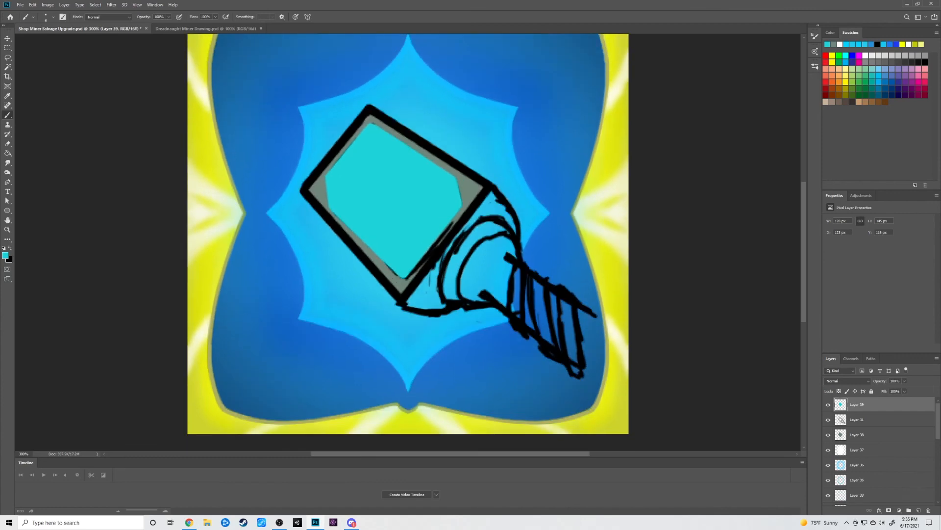
Add a layer, sample the head's grey border and paint a darker grey edge around the turquoise panel.
left_click(469, 189, "ctrl")
left_click(468, 189, "alt")
key("ctrl+shift+alt+n")
left_click(53, 17)
key("Return")
key("ctrl+z")
mouse_move(327, 176)
left_mouse_down()
mouse_move(329, 206)
mouse_move(403, 278)
mouse_move(456, 178)
mouse_move(327, 175)
left_mouse_up()
left_click(5, 255)
left_click(289, 200)
key("Return")
scroll(370, 123, "up", 1, "alt")
scroll(370, 123, "up", 1)
Add a layer clipped to the turquoise panel on Layer 39, sample its colour and choose a lighter turquoise.
left_click(387, 206, "ctrl")
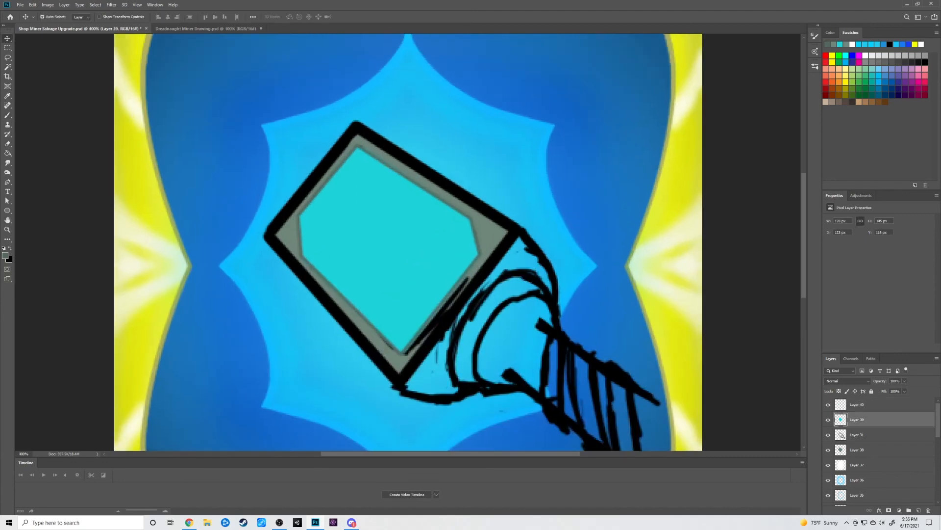
key("ctrl+shift+alt+n")
key("ctrl+alt+g")
left_click(343, 211, "ctrl")
left_click(343, 211, "alt")
key("alt+]")
left_click(5, 255)
left_click(346, 157)
key("Return")
Paint a pale wavy line along the lower edge of the turquoise panel, changing the brush and undoing unwanted strokes.
mouse_move(327, 224)
left_mouse_down()
mouse_move(319, 253)
mouse_move(425, 318)
left_mouse_up()
key("ctrl+z")
left_click(52, 17)
left_click(41, 40)
key("ctrl+z")
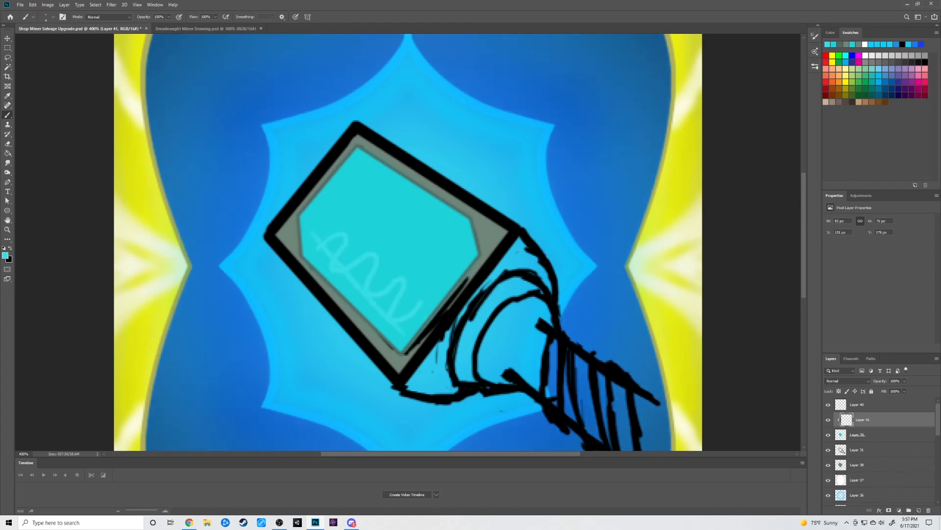
Draw straight lines along the wavy graph on the turquoise panel and add round dials and a small symbol above it.
left_click(309, 250, "shift")
left_click(338, 220)
left_click(429, 298, "shift")
scroll(408, 242, "down", 1)
key("ctrl+z")
left_click_drag(446, 210, 437, 214)
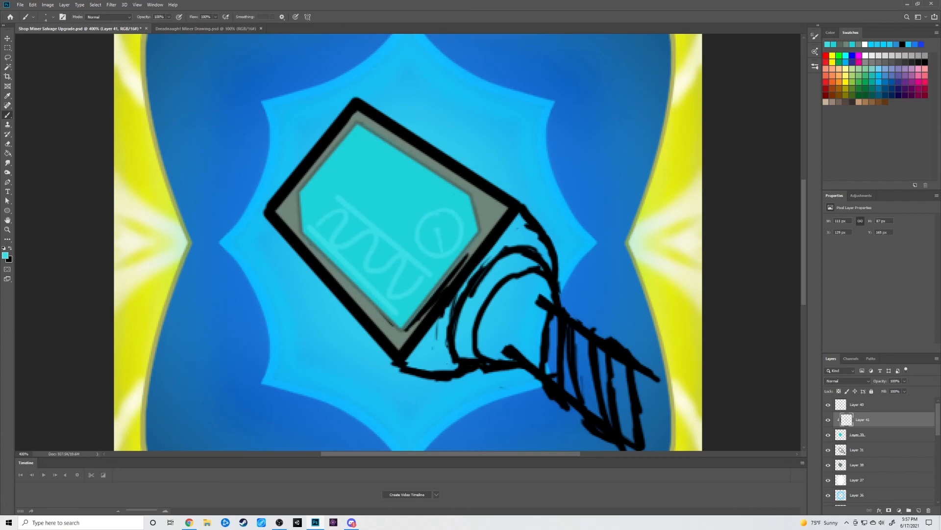
left_click_drag(359, 149, 368, 160)
mouse_move(371, 153)
left_mouse_down()
mouse_move(392, 156)
mouse_move(408, 186)
mouse_move(400, 188)
left_mouse_up()
Choose the lighter turquoise 5cf2f7, add a layer clipped to the panel's symbol layer and brighten the symbols with it.
key("ctrl+minus")
left_click(6, 256)
left_click(334, 145)
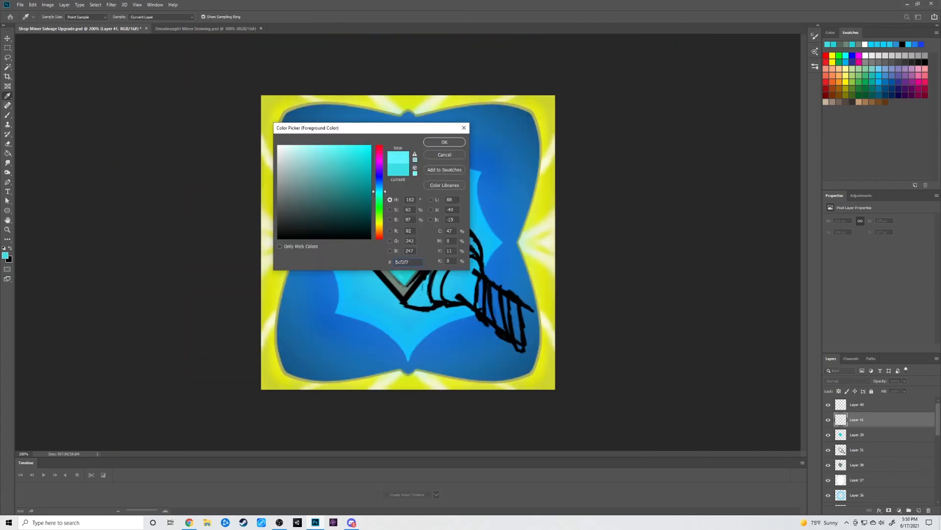
left_click(444, 141)
left_click(919, 510)
right_click(883, 419)
left_click(863, 249)
mouse_move(363, 236)
left_mouse_down()
mouse_move(406, 218)
mouse_move(414, 260)
mouse_move(380, 201)
left_mouse_up()
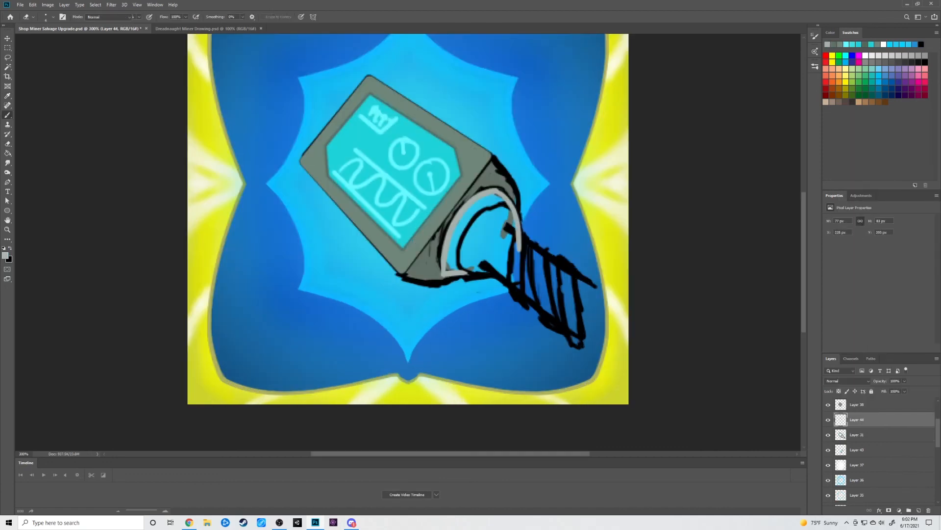
Fill the rounded collar below the tool's head with light grey on Layer 44 and clean up its edge.
mouse_move(463, 269)
left_mouse_down()
mouse_move(463, 230)
mouse_move(505, 196)
left_mouse_up()
key("e")
scroll(408, 219, "down", 1)
Pick a light grey, add a layer above Layer 44 and paint the handle's two long edges and the area between them.
left_click(5, 255)
left_click(283, 168)
key("Return")
key("ctrl+shift+alt+n")
key("b")
mouse_move(461, 259)
left_mouse_down()
mouse_move(513, 192)
mouse_move(523, 254)
mouse_move(493, 260)
mouse_move(467, 245)
mouse_move(483, 218)
mouse_move(507, 206)
left_mouse_up()
key("ctrl+z")
left_click_drag(489, 253, 627, 365)
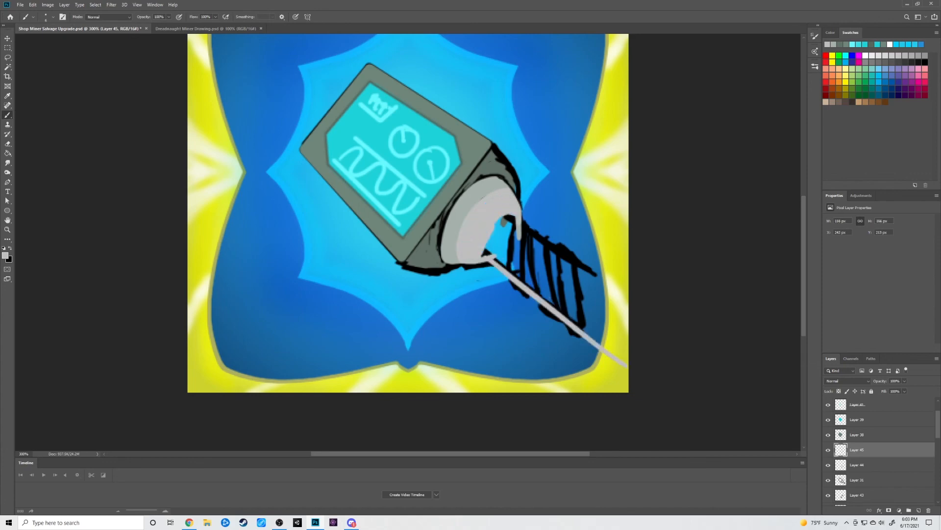
left_click_drag(522, 217, 622, 290)
mouse_move(485, 252)
left_mouse_down()
mouse_move(512, 248)
mouse_move(603, 348)
mouse_move(529, 231)
mouse_move(608, 274)
left_mouse_up()
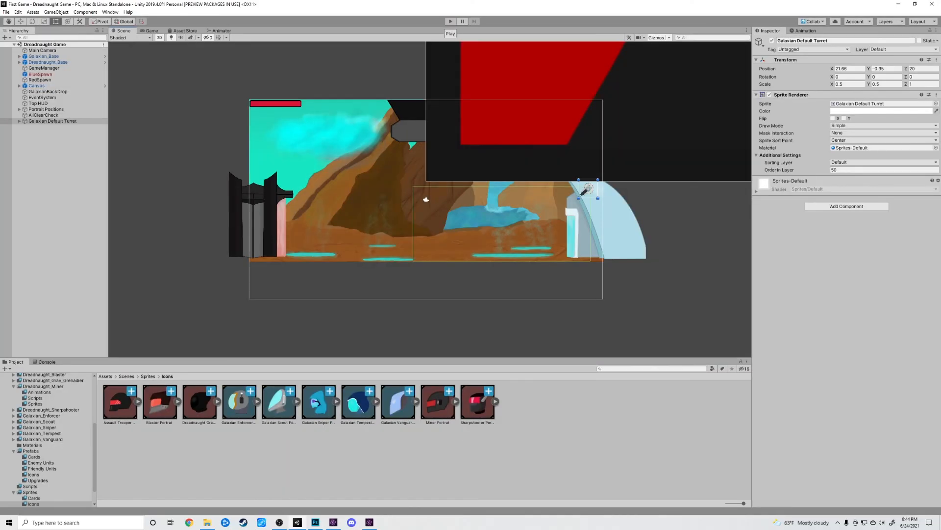
Switch to the Unity editor and run the Dreadnaught Game scene in play mode.
left_click(450, 21)
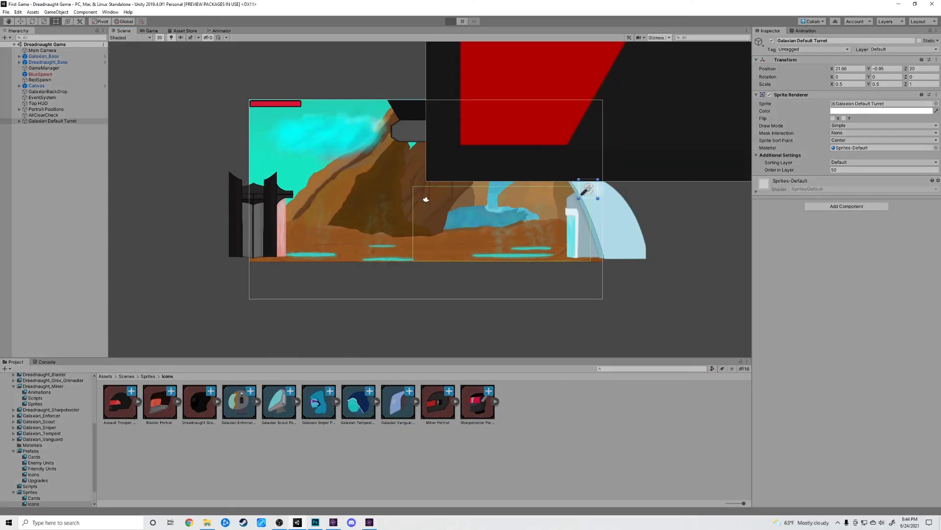